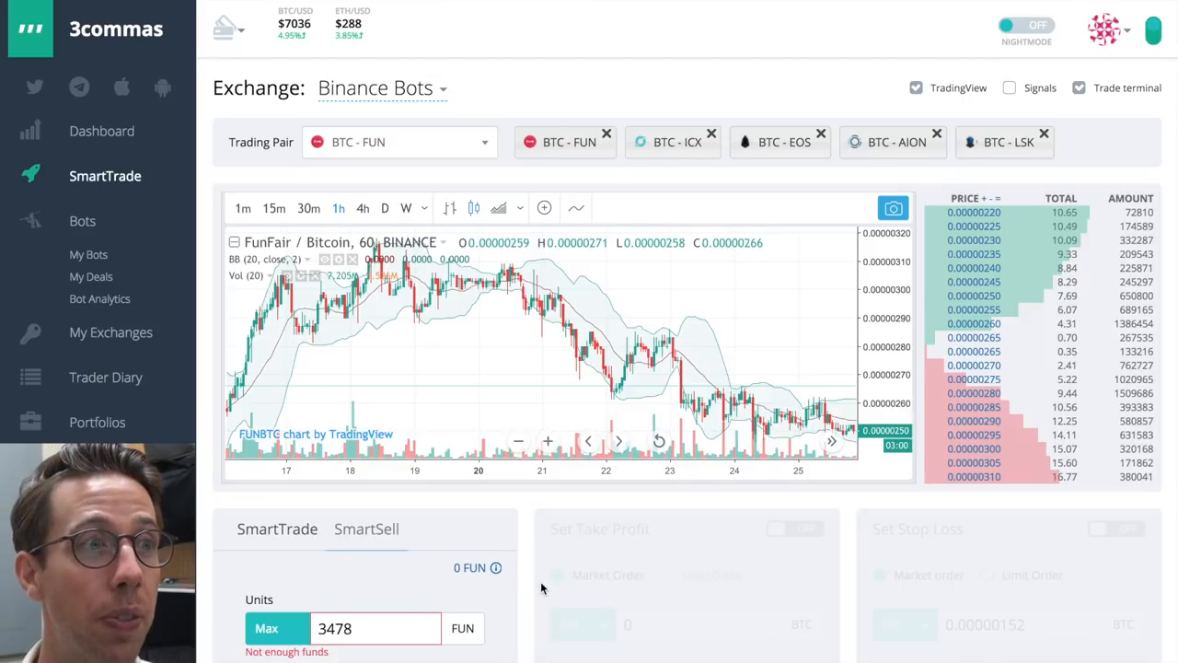
{"action": "scroll", "coordinate": [541, 581], "scroll_direction": "down", "scroll_amount": 5}
{"action": "scroll", "coordinate": [539, 587], "scroll_direction": "down", "scroll_amount": 5}
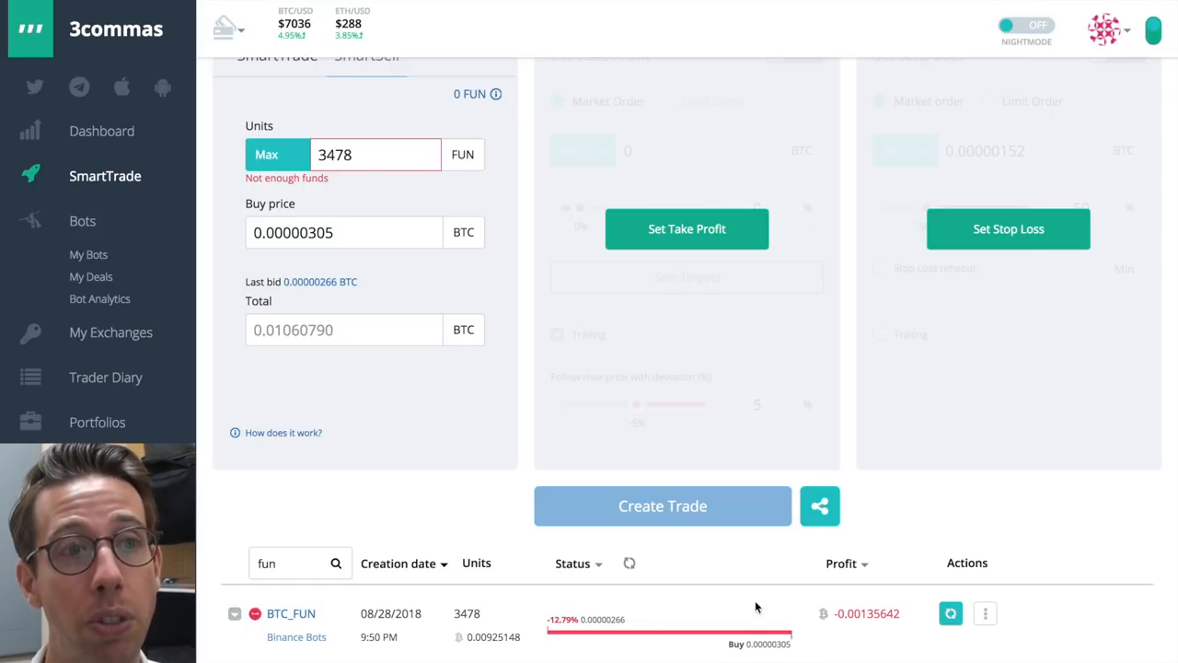
Cancel the open BTC_FUN SmartTrade from its actions menu and go to My Bots
{"action": "left_click", "coordinate": [990, 614]}
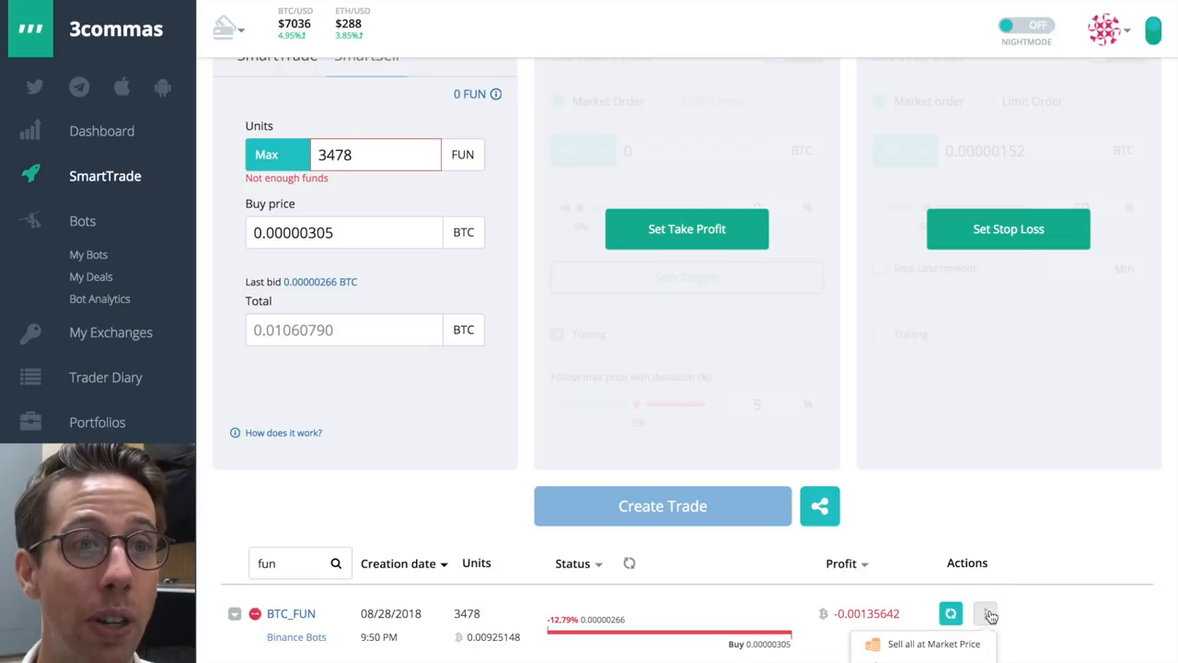
{"action": "left_click", "coordinate": [933, 659]}
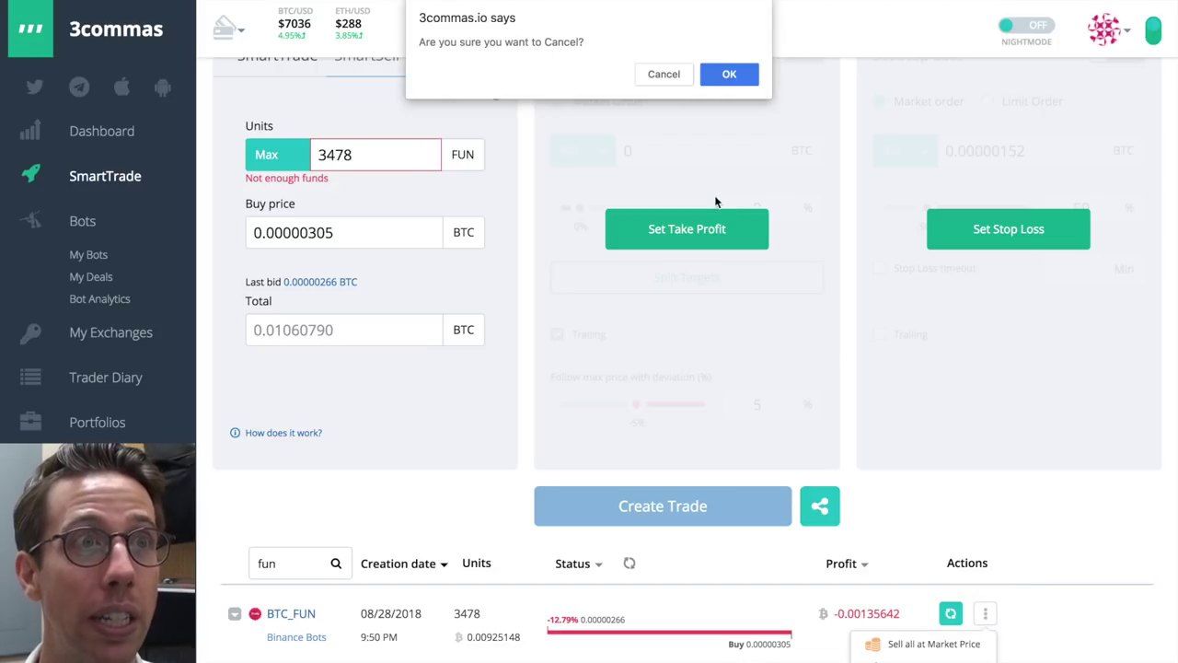
{"action": "left_click", "coordinate": [731, 74]}
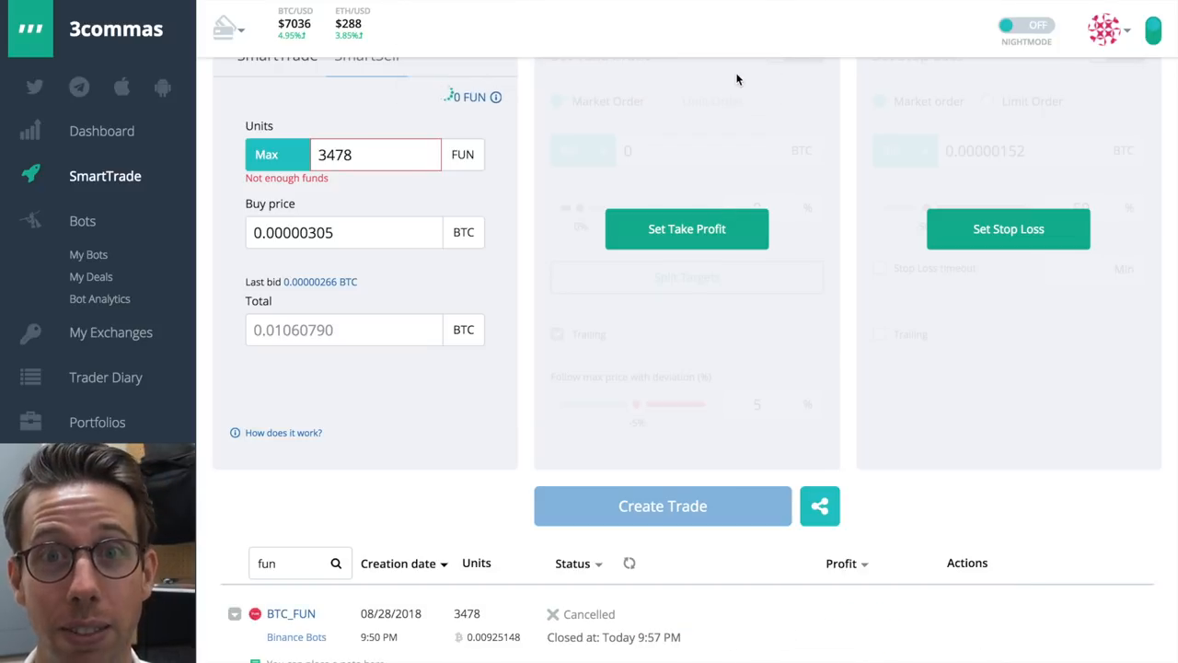
{"action": "left_click", "coordinate": [88, 255]}
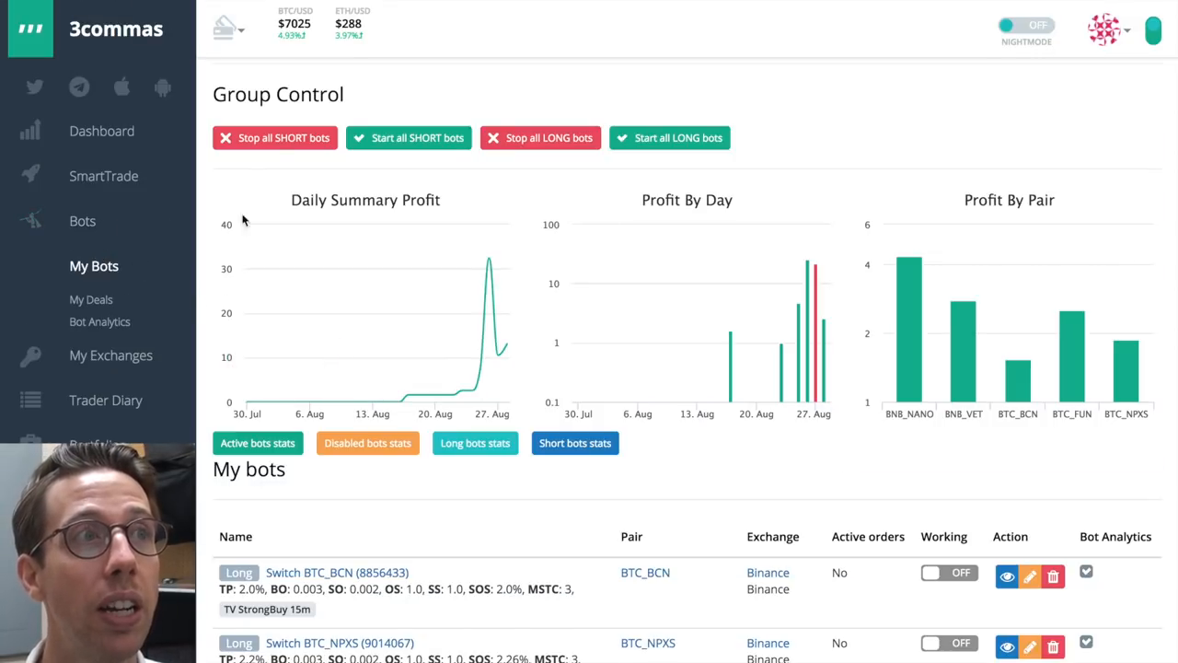
{"action": "scroll", "coordinate": [268, 153], "scroll_direction": "up", "scroll_amount": 5}
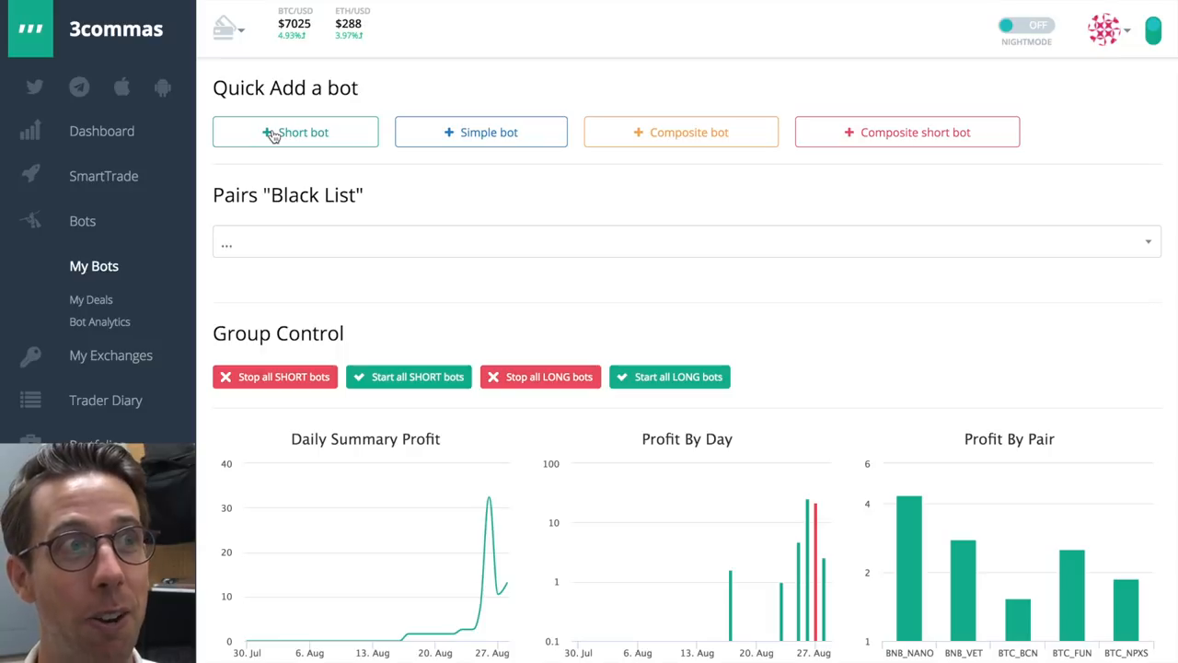
Create a new short bot, rename it 'FUN short', and choose Binance Bots as its exchange
{"action": "left_click", "coordinate": [273, 135]}
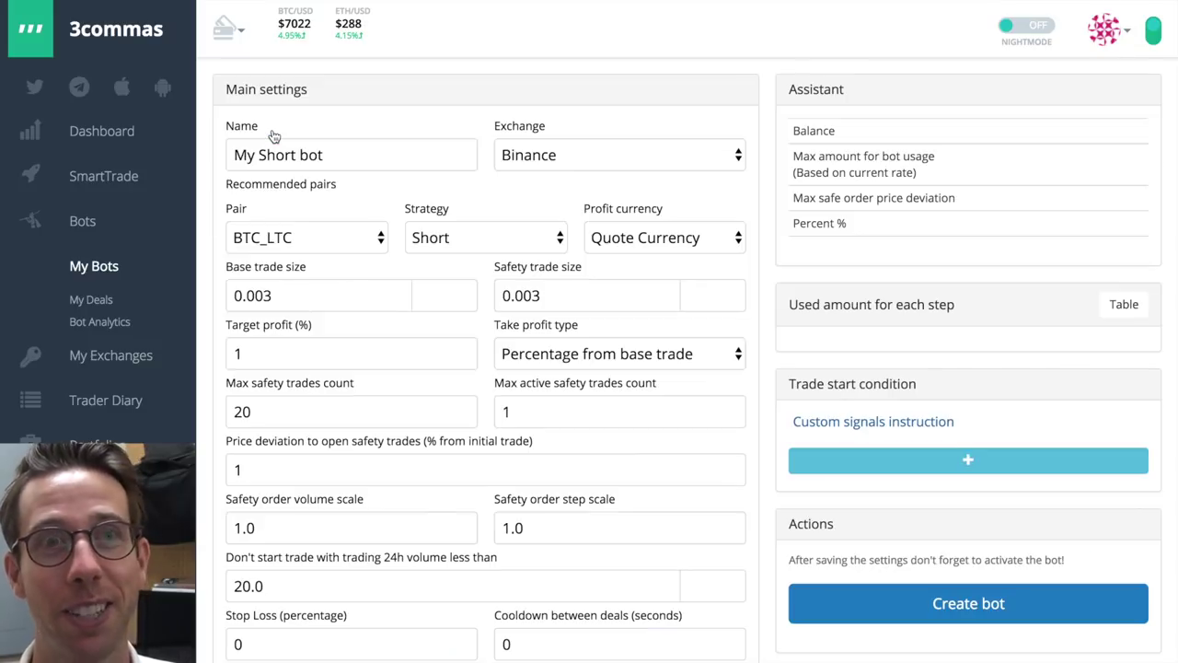
{"action": "triple_click", "coordinate": [342, 155]}
{"action": "type", "text": "FUN short"}
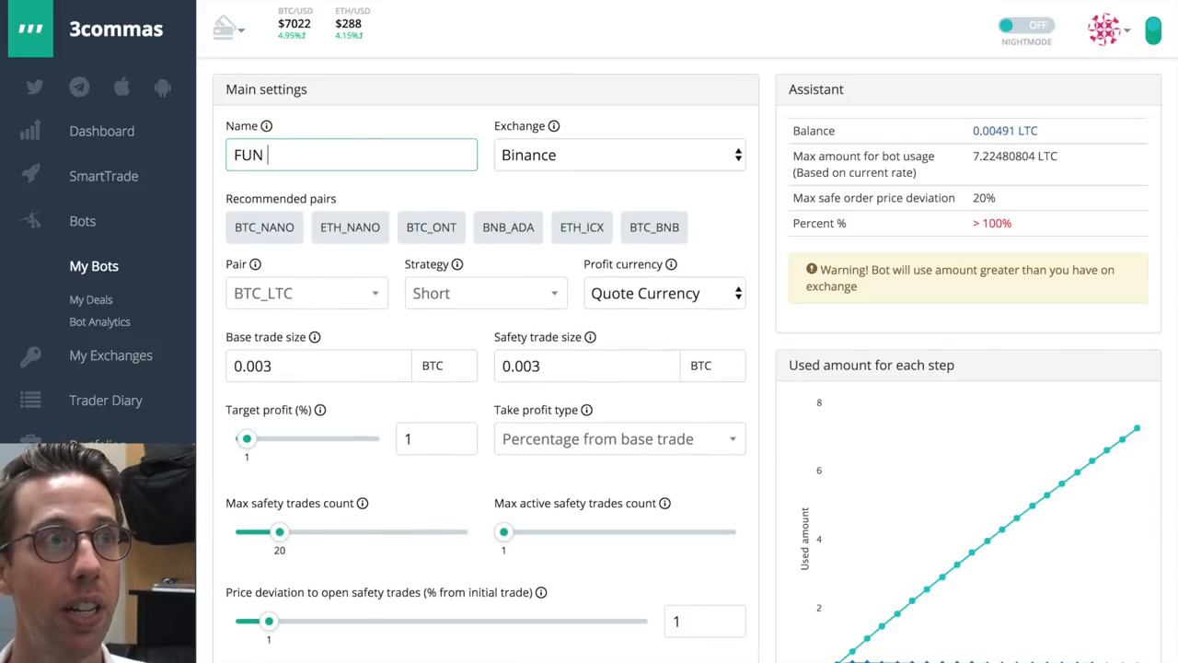
{"action": "left_click", "coordinate": [583, 154]}
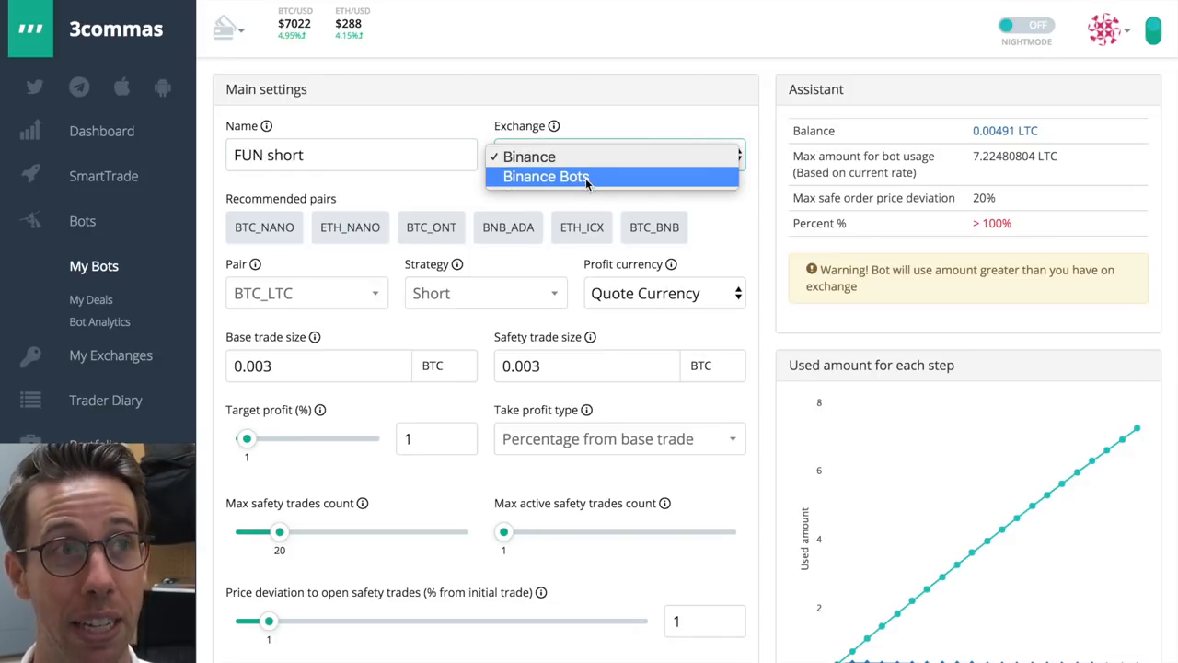
{"action": "left_click", "coordinate": [586, 178]}
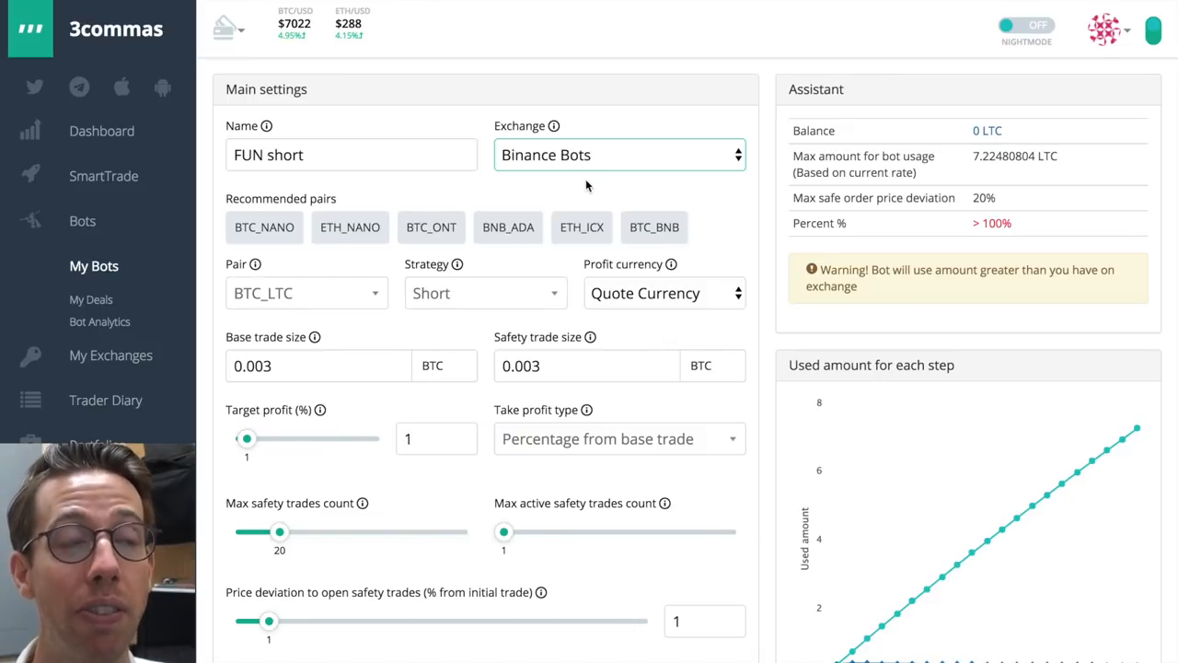
Choose BTC_FUN as the bot's trading pair
{"action": "left_click", "coordinate": [326, 293]}
{"action": "type", "text": "f"}
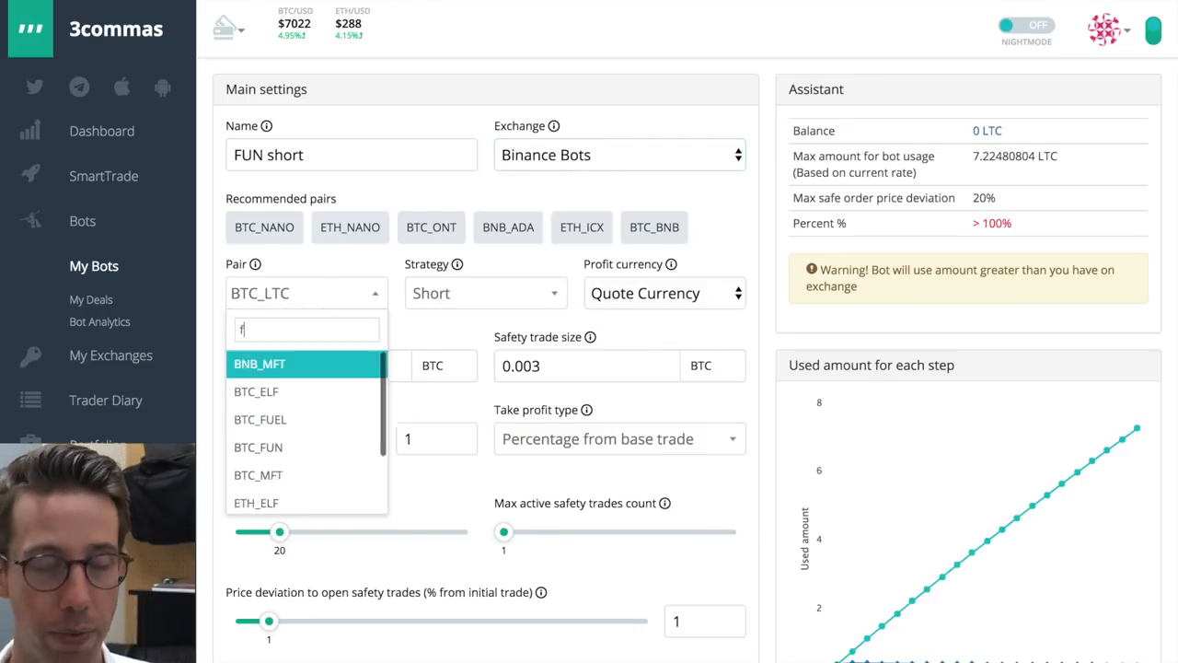
{"action": "type", "text": "un"}
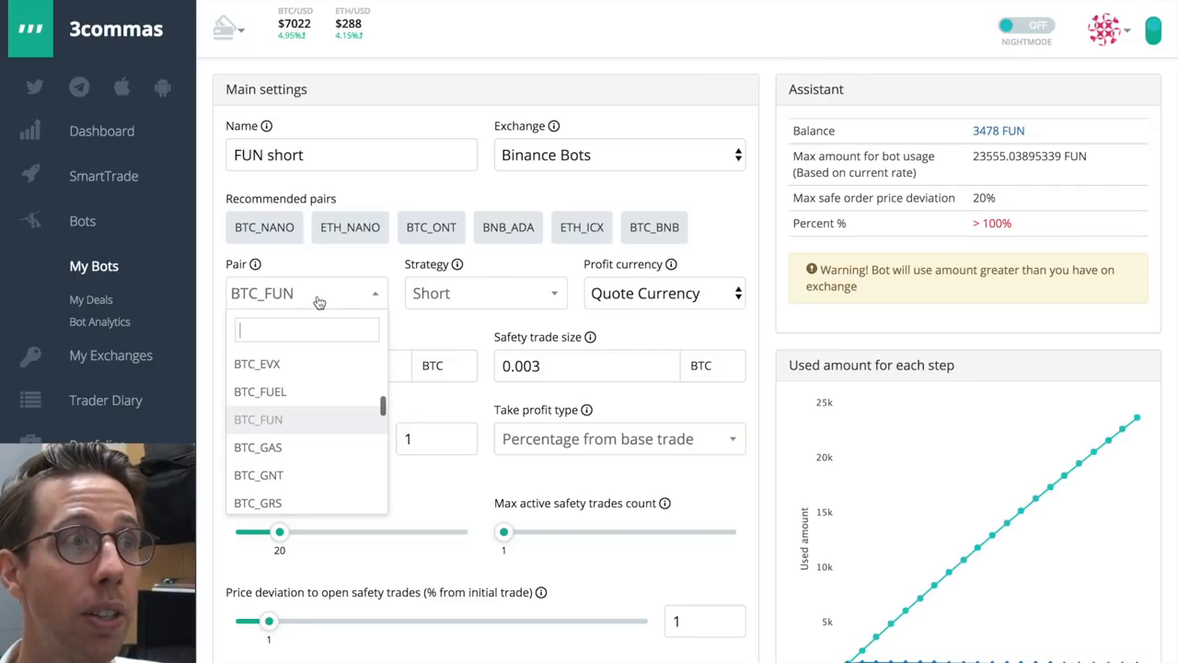
{"action": "type", "text": "fun"}
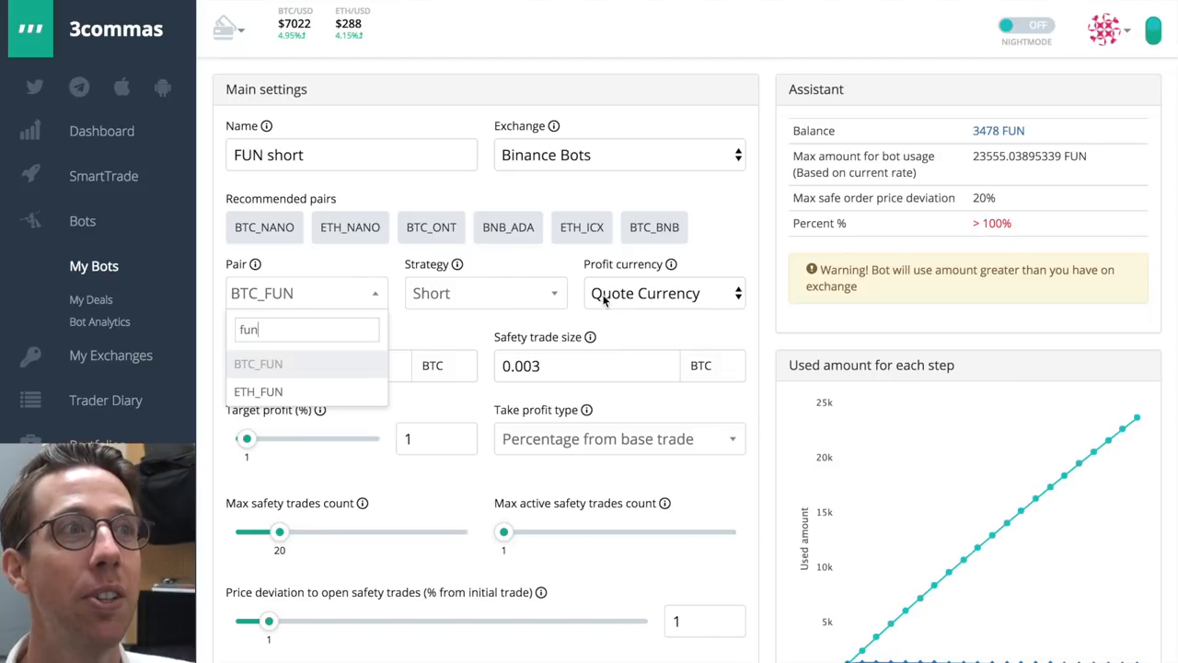
{"action": "left_click", "coordinate": [622, 295]}
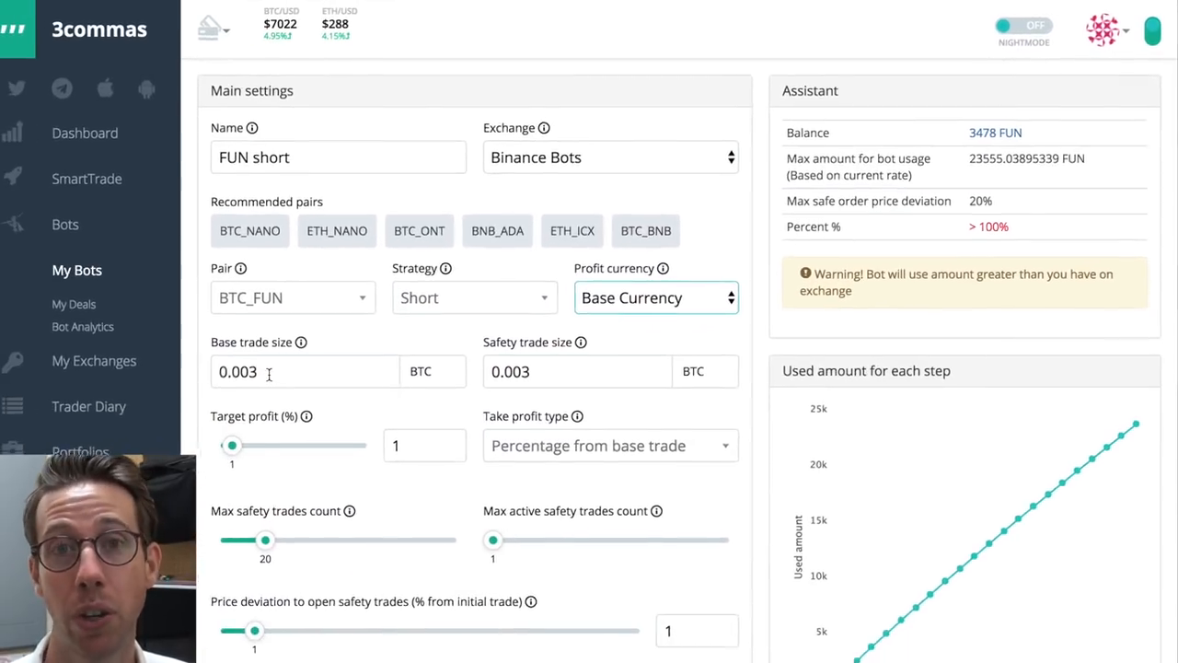
Set profit currency to Base Currency and begin editing the base trade size
{"action": "left_click", "coordinate": [268, 373]}
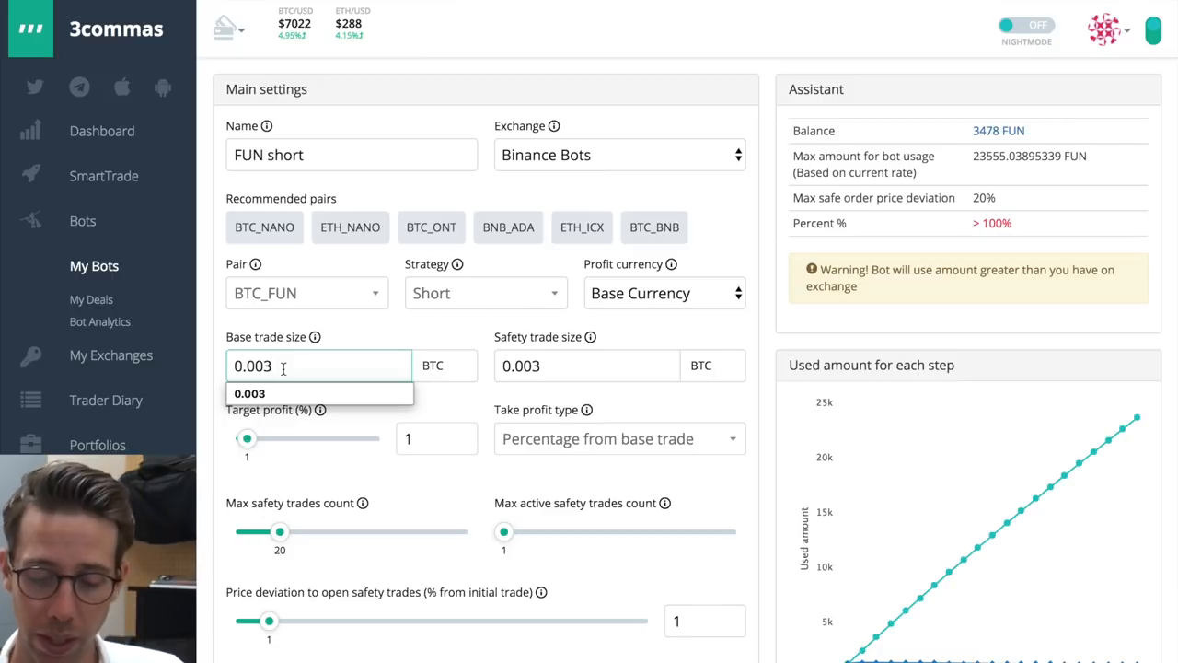
Reduce base trade size to 0.002 BTC and safety trade size to 0.001 BTC
{"action": "key", "text": "BackSpace"}
{"action": "type", "text": "2"}
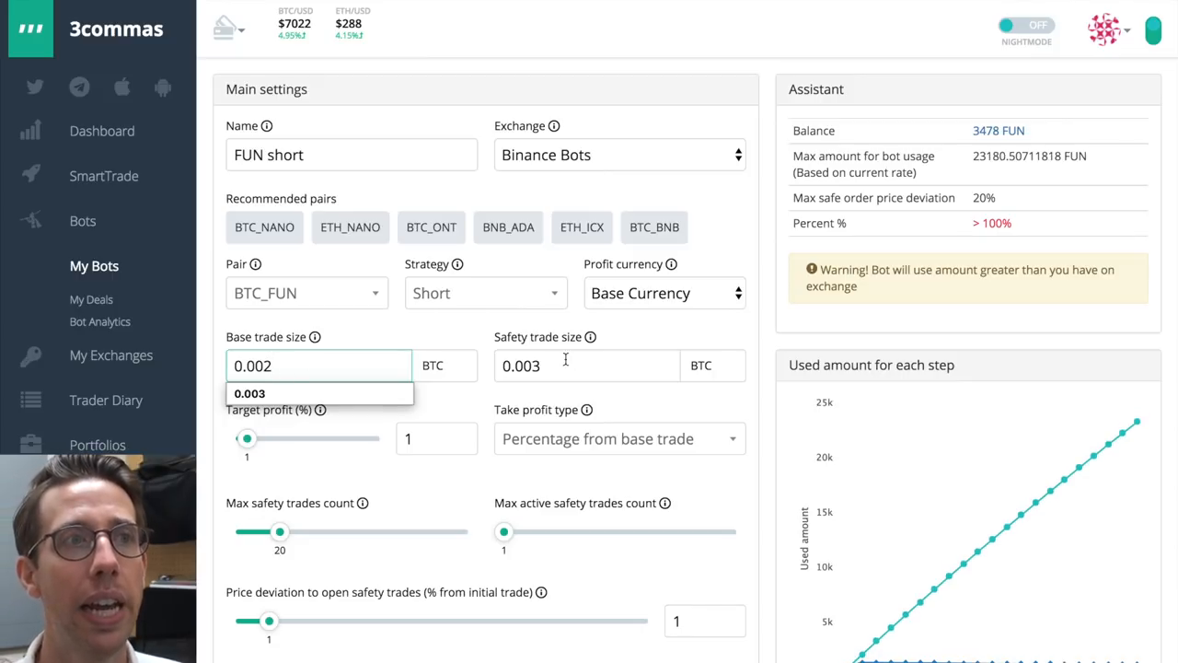
{"action": "left_click", "coordinate": [565, 364]}
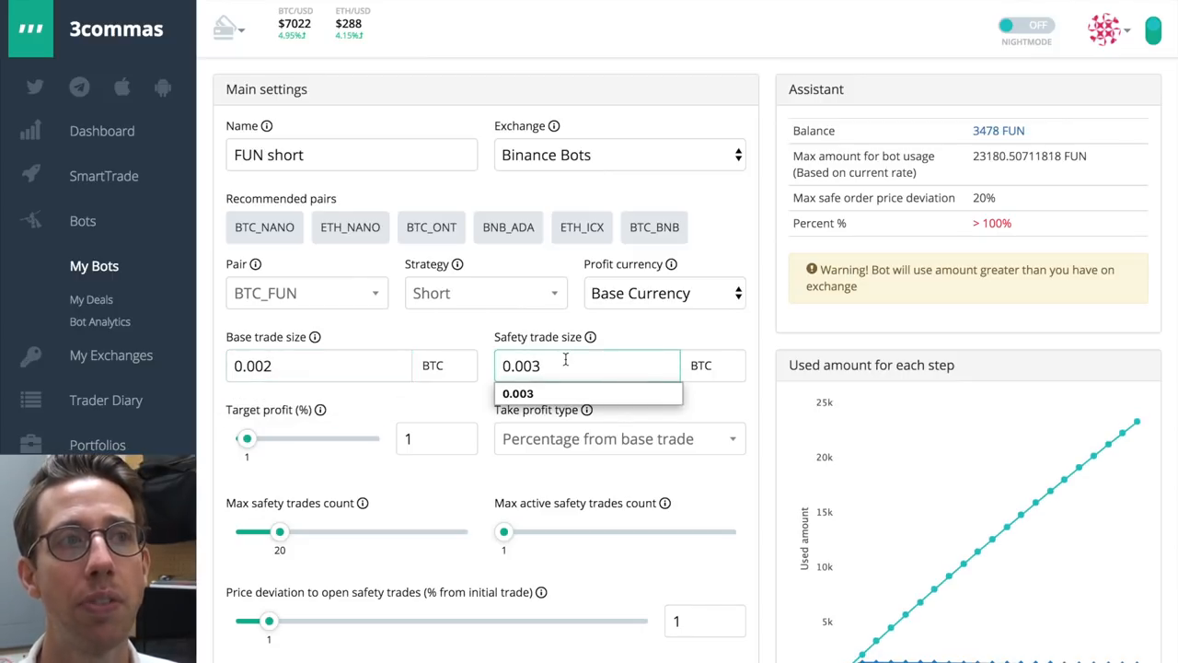
{"action": "key", "text": "BackSpace"}
{"action": "type", "text": "1"}
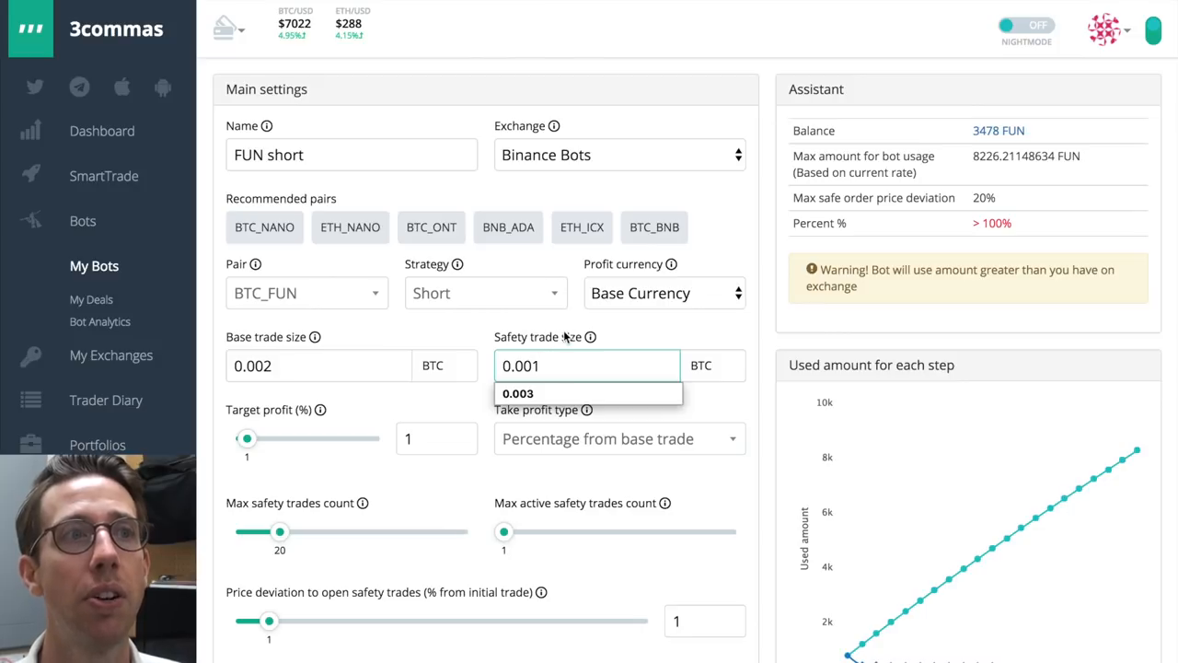
{"action": "left_click", "coordinate": [564, 337]}
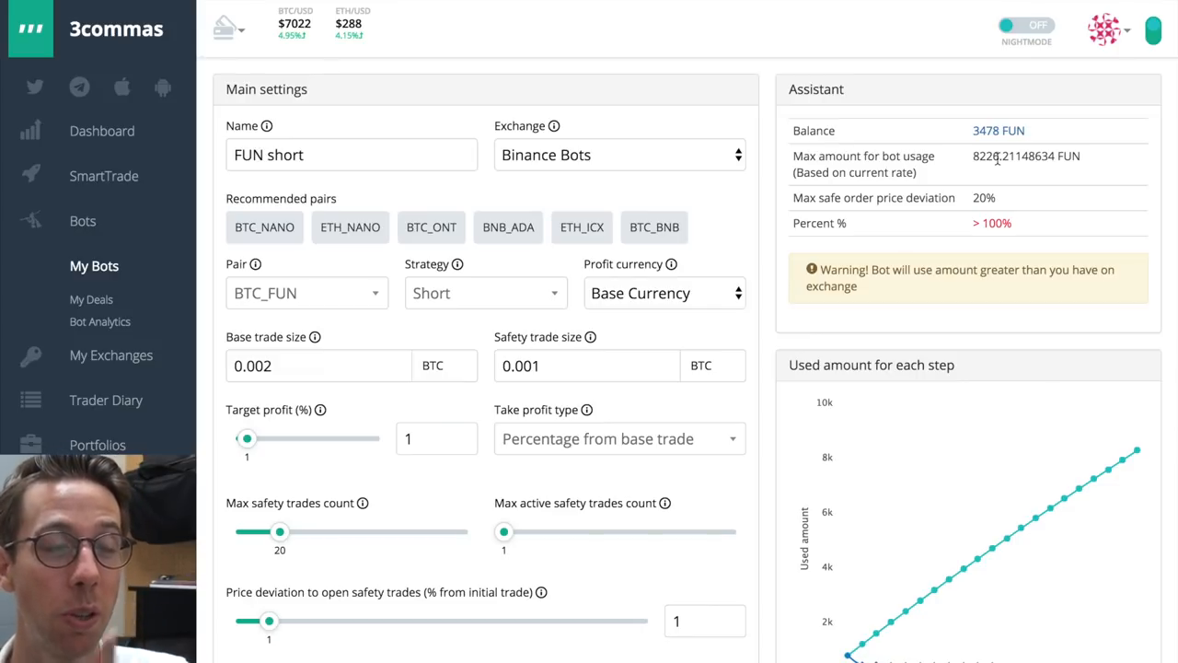
{"action": "scroll", "coordinate": [473, 398], "scroll_direction": "down", "scroll_amount": 3}
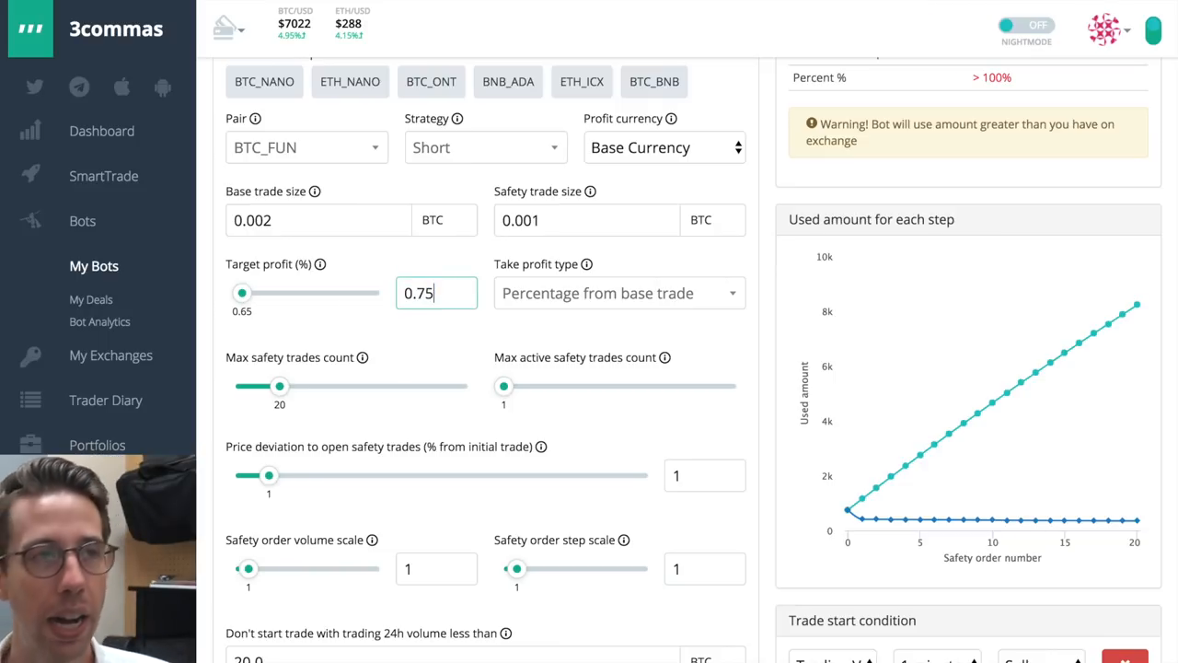
Set the target profit to 0.75% taken from total volume
{"action": "left_click", "coordinate": [406, 344]}
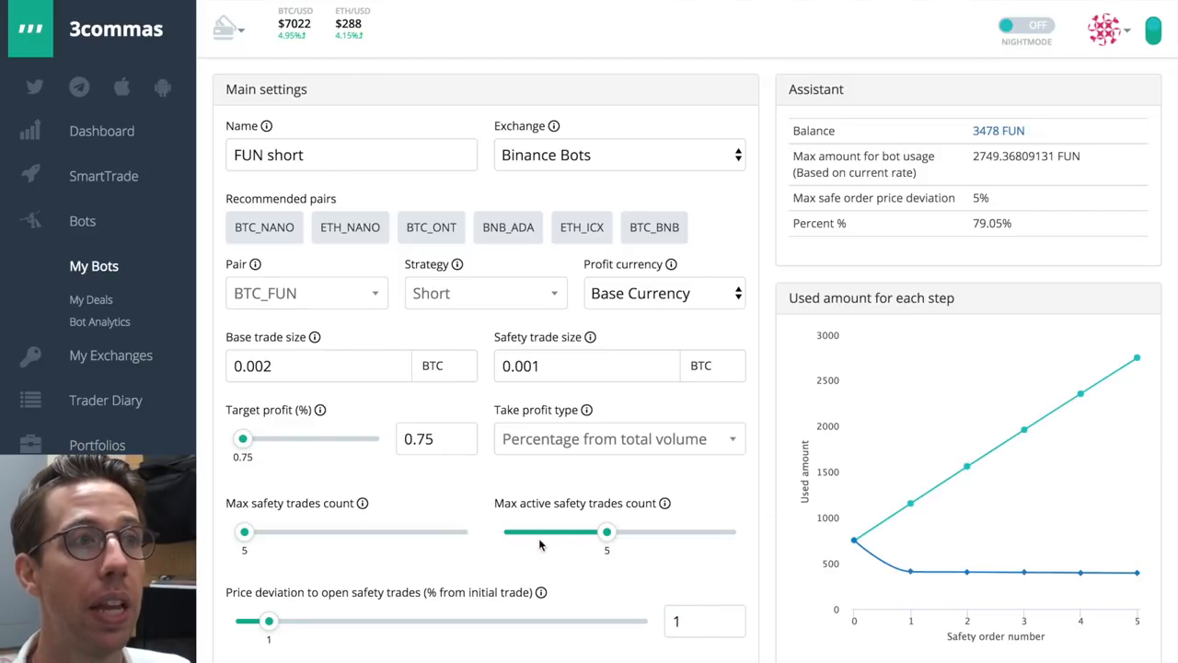
Raise max safety trades count to 20 while keeping price deviation at 1%
{"action": "left_click_drag", "start_coordinate": [244, 532], "coordinate": [281, 534]}
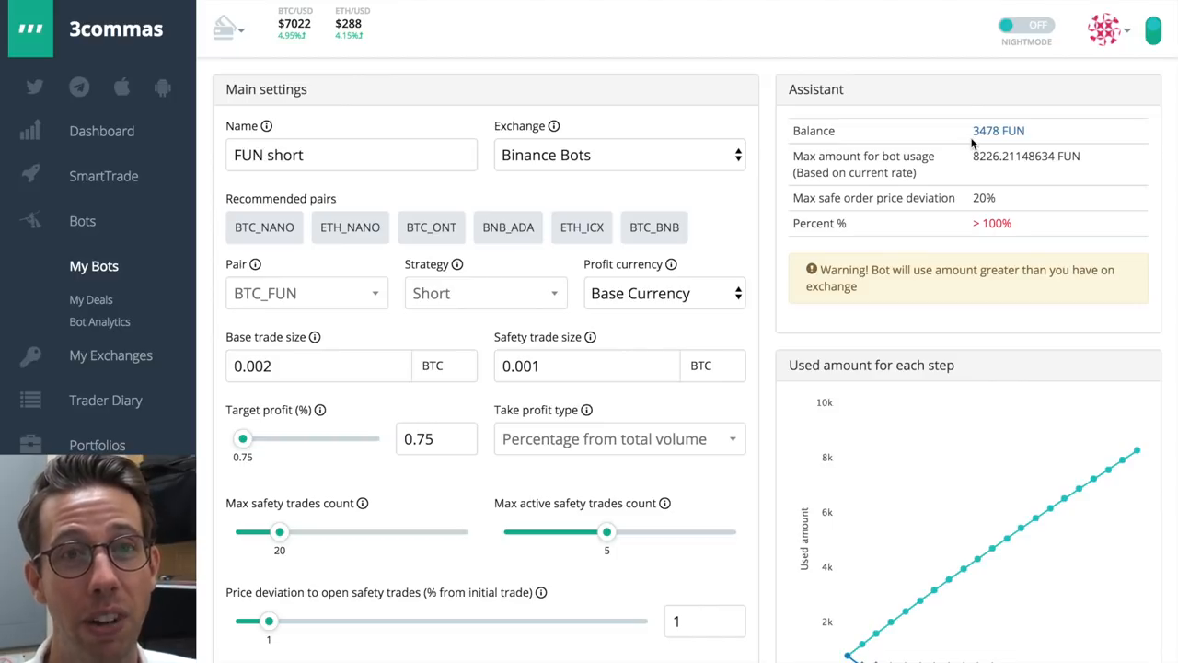
{"action": "left_click_drag", "start_coordinate": [269, 623], "coordinate": [349, 625]}
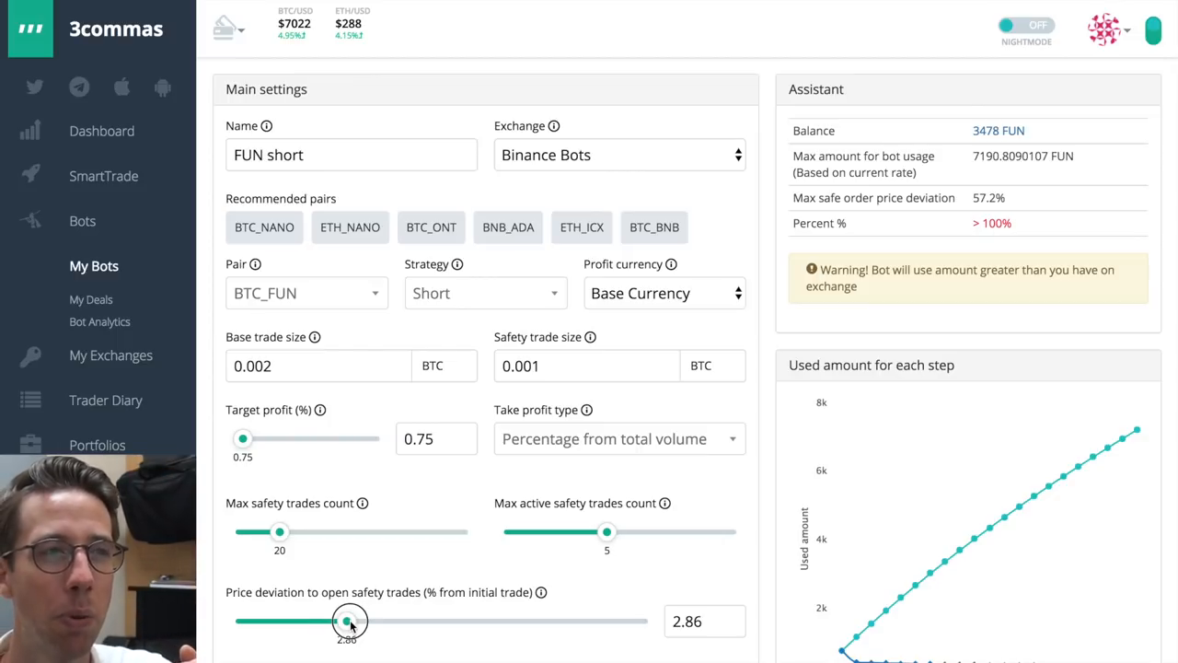
{"action": "left_click_drag", "start_coordinate": [348, 622], "coordinate": [270, 628]}
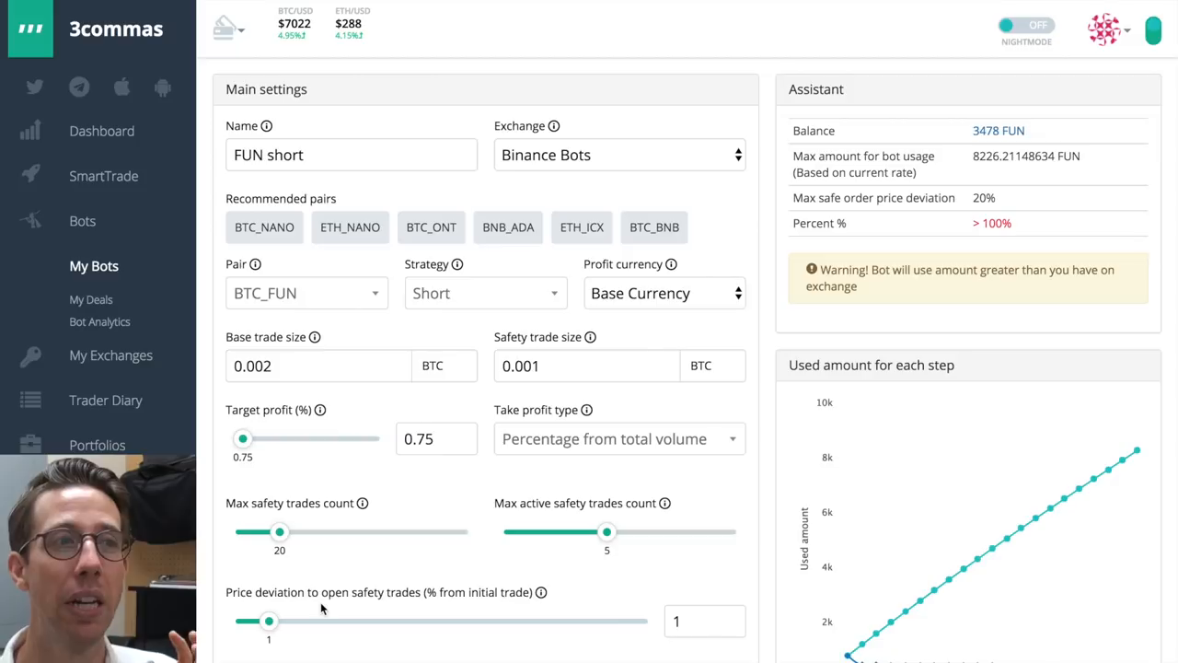
{"action": "scroll", "coordinate": [363, 580], "scroll_direction": "down", "scroll_amount": 3}
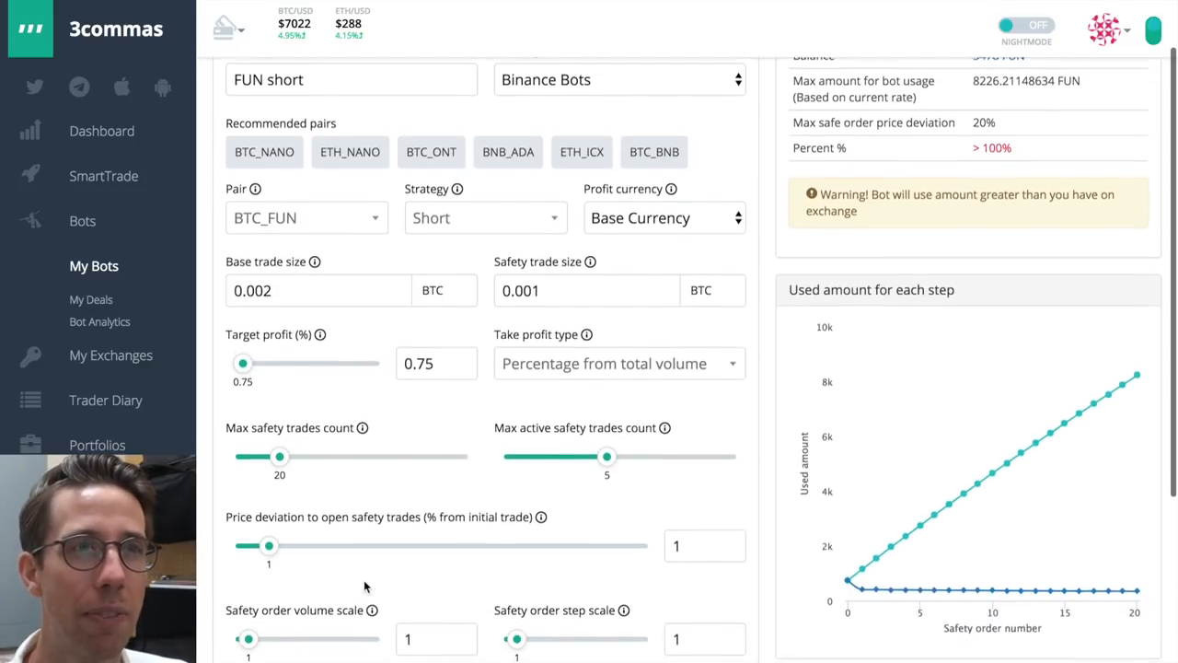
Experiment with the safety order volume scale slider and settle it at 0.94
{"action": "mouse_move", "coordinate": [269, 489]}
{"action": "left_mouse_down"}
{"action": "mouse_move", "coordinate": [348, 488]}
{"action": "mouse_move", "coordinate": [269, 489]}
{"action": "left_mouse_up"}
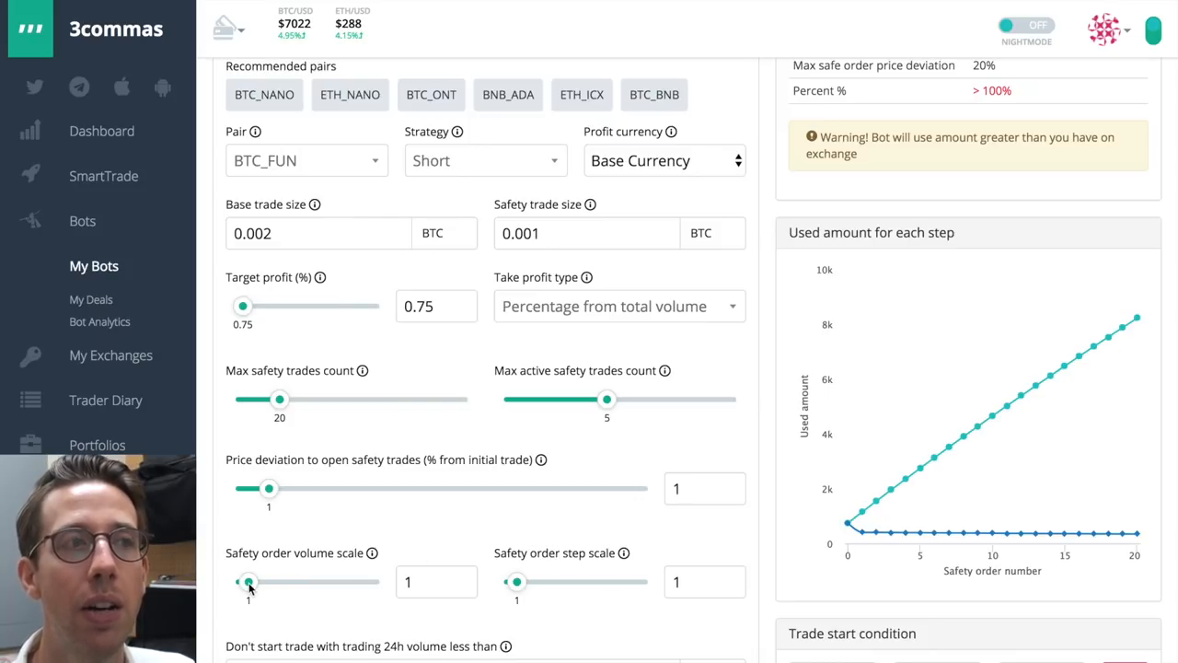
{"action": "left_click_drag", "start_coordinate": [249, 582], "coordinate": [251, 588]}
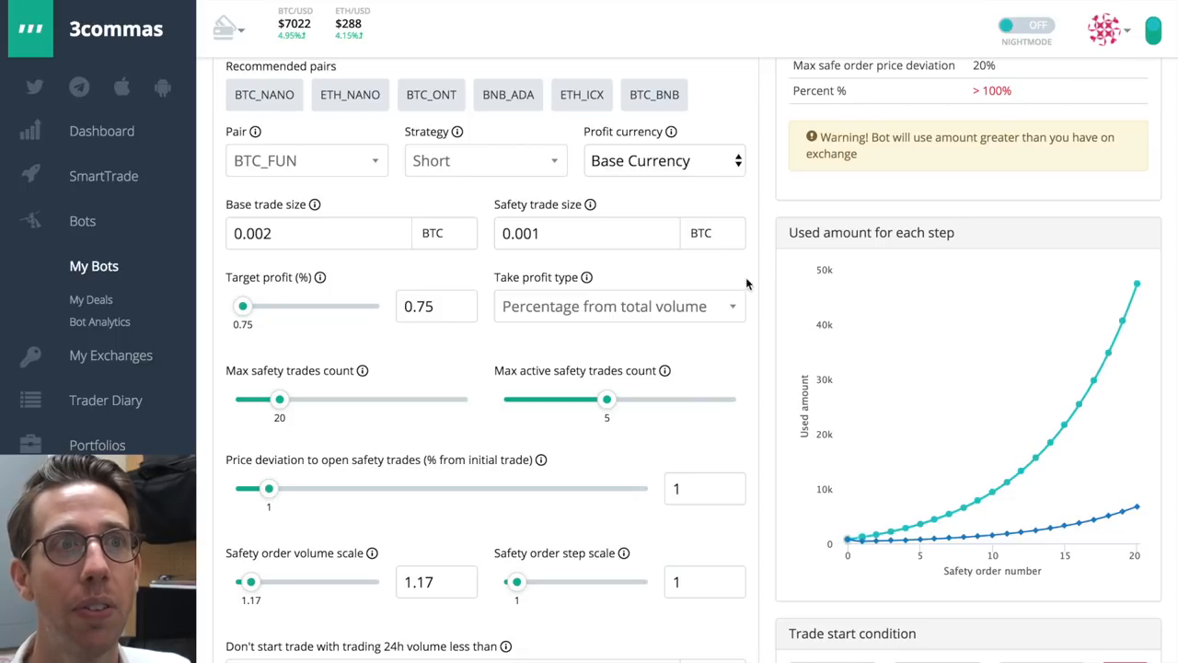
{"action": "scroll", "coordinate": [765, 295], "scroll_direction": "up", "scroll_amount": 3}
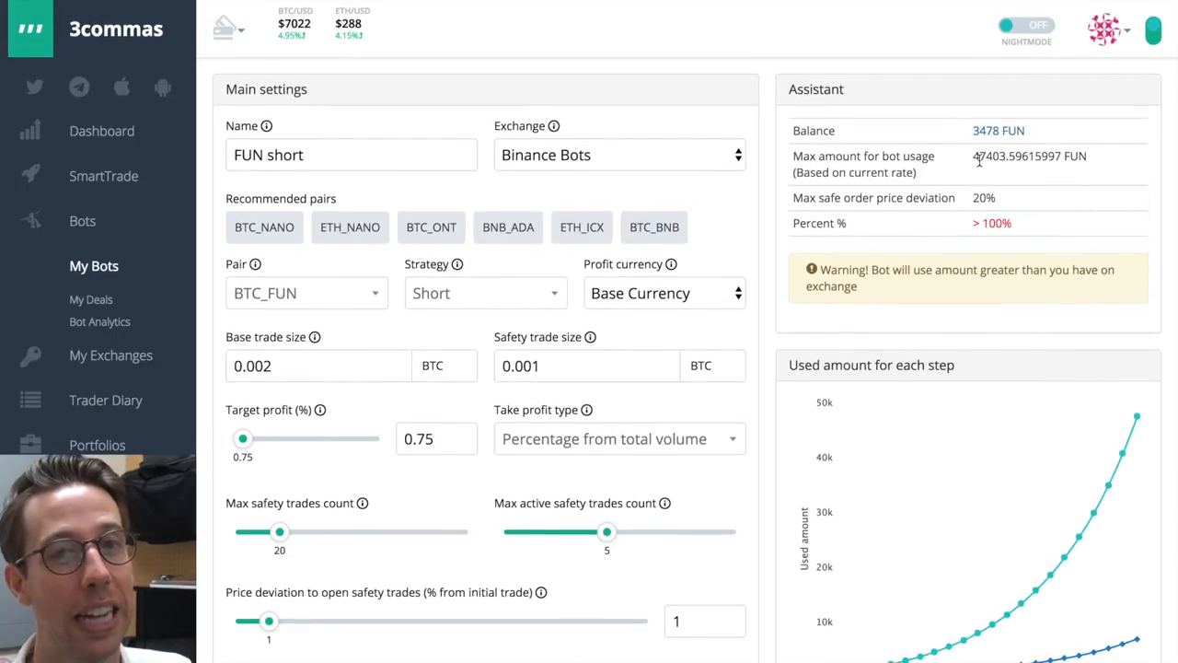
{"action": "scroll", "coordinate": [775, 469], "scroll_direction": "down", "scroll_amount": 3}
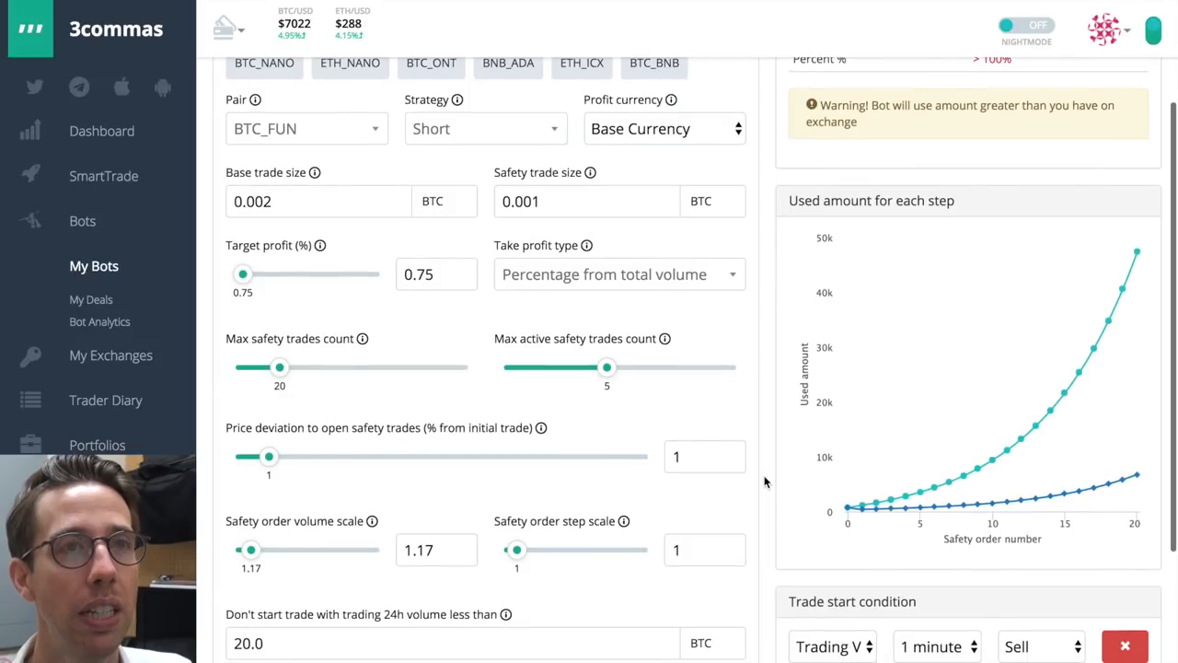
{"action": "left_click_drag", "start_coordinate": [251, 550], "coordinate": [253, 553]}
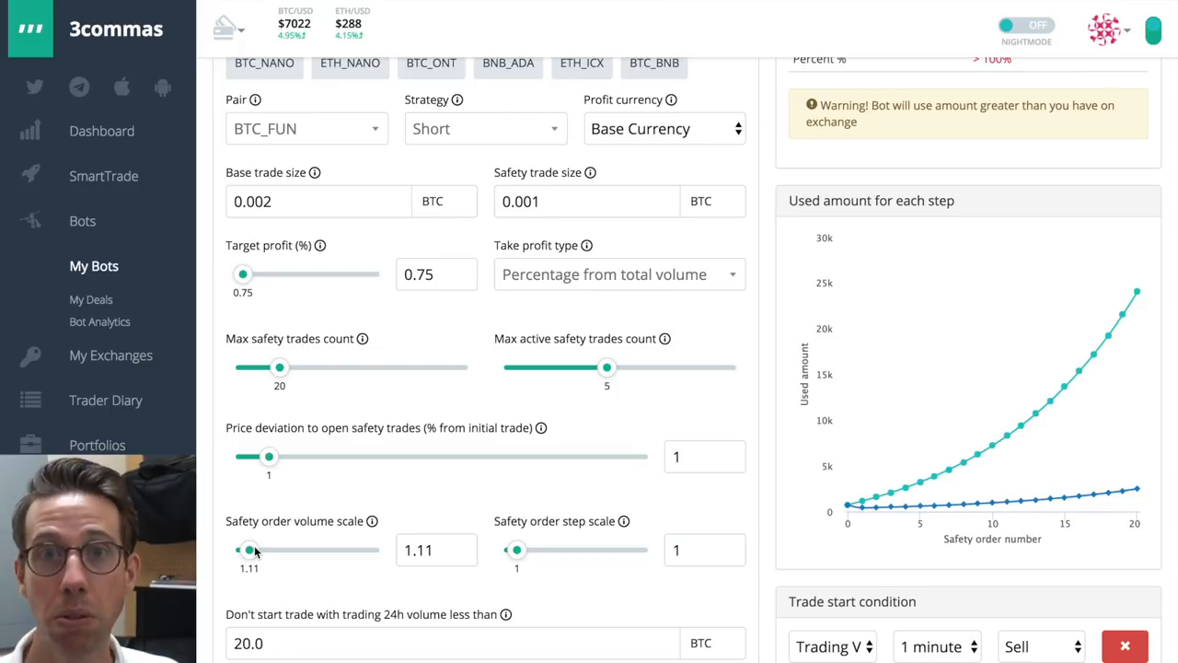
{"action": "left_click_drag", "start_coordinate": [250, 551], "coordinate": [247, 551]}
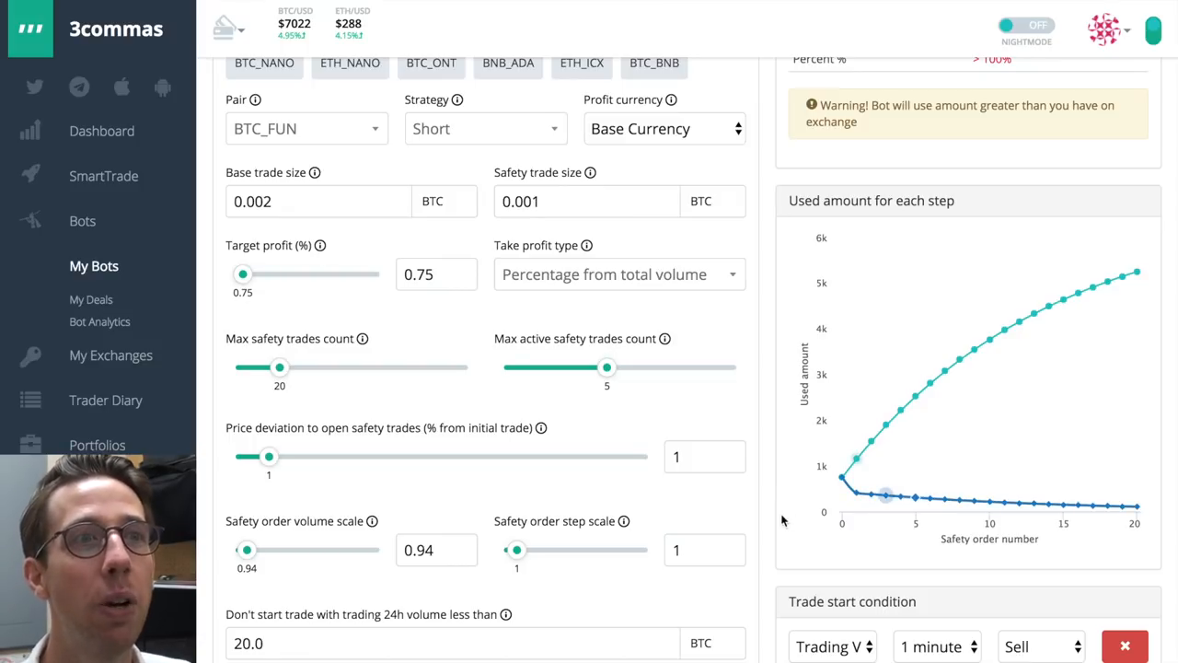
{"action": "scroll", "coordinate": [762, 532], "scroll_direction": "up", "scroll_amount": 3}
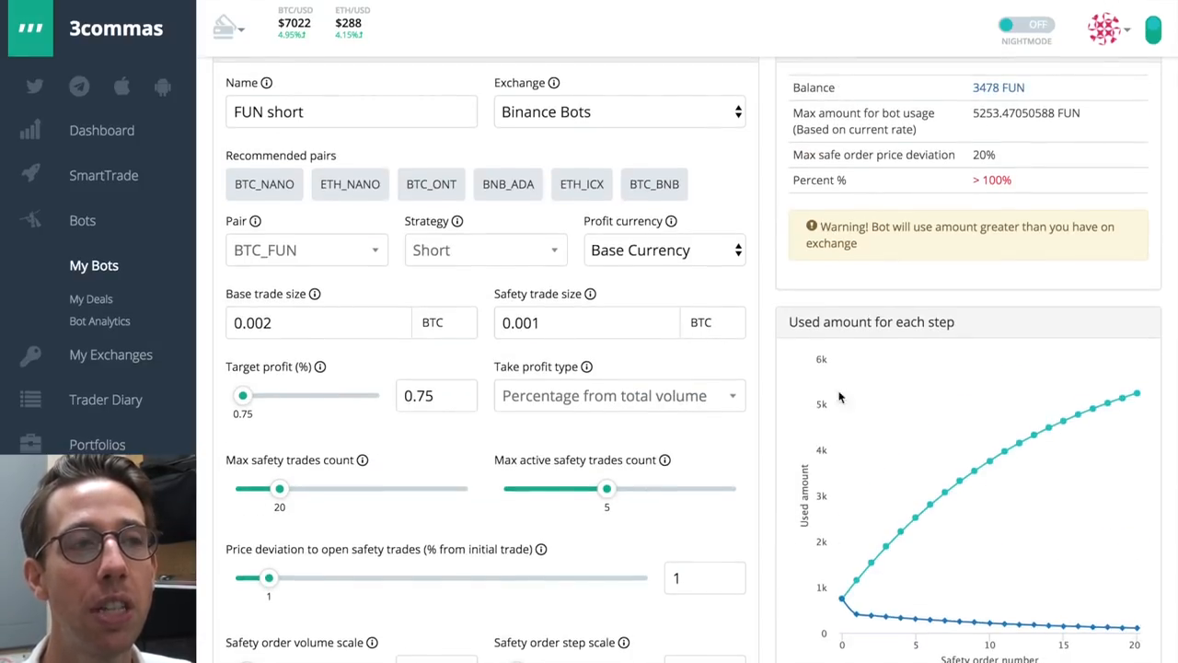
{"action": "scroll", "coordinate": [761, 532], "scroll_direction": "down", "scroll_amount": 2}
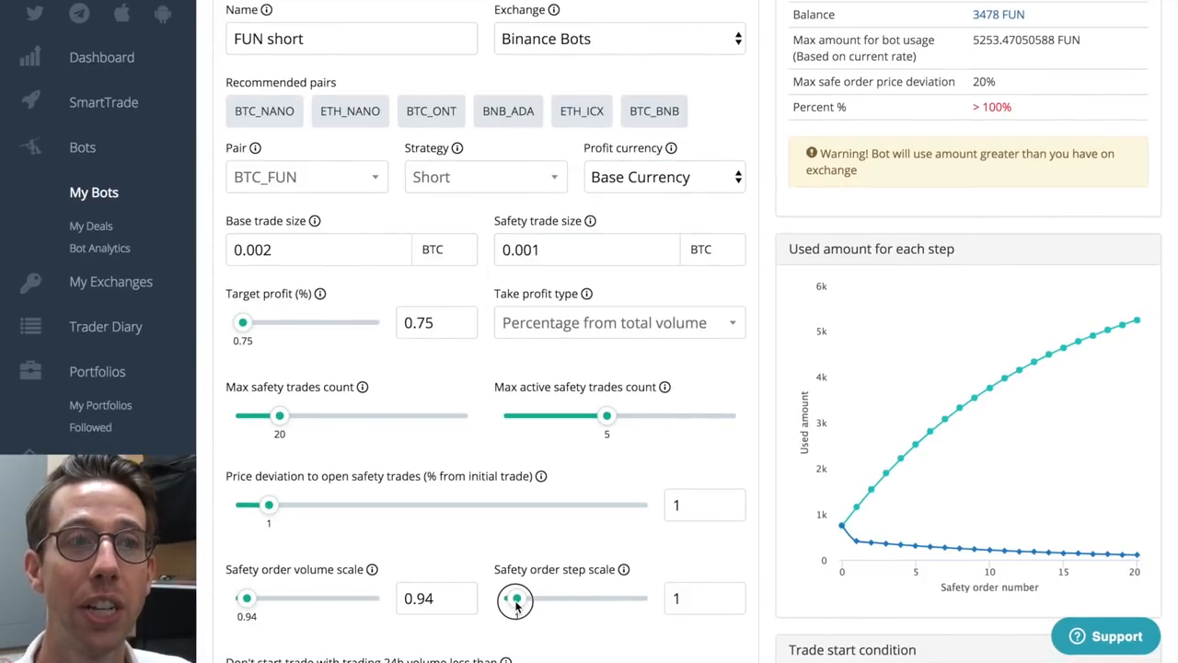
Raise the safety order step scale to 1.2 with 10 safety trades and 0.9 volume scale
{"action": "left_click_drag", "start_coordinate": [517, 601], "coordinate": [524, 603]}
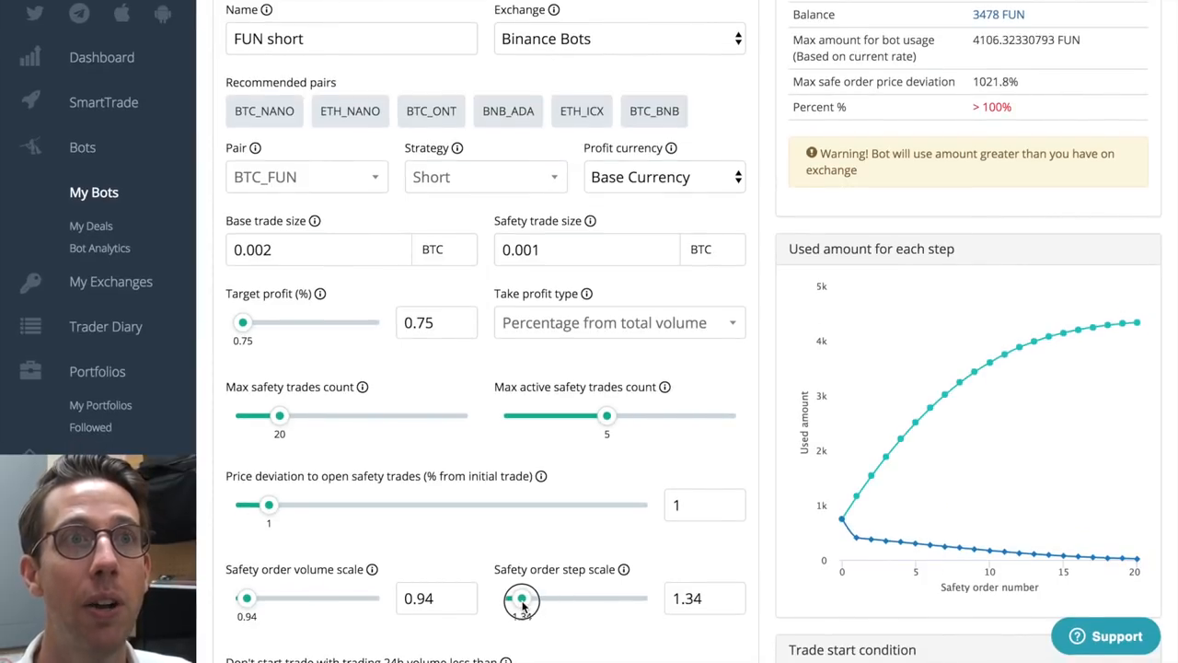
{"action": "left_click_drag", "start_coordinate": [524, 603], "coordinate": [527, 603]}
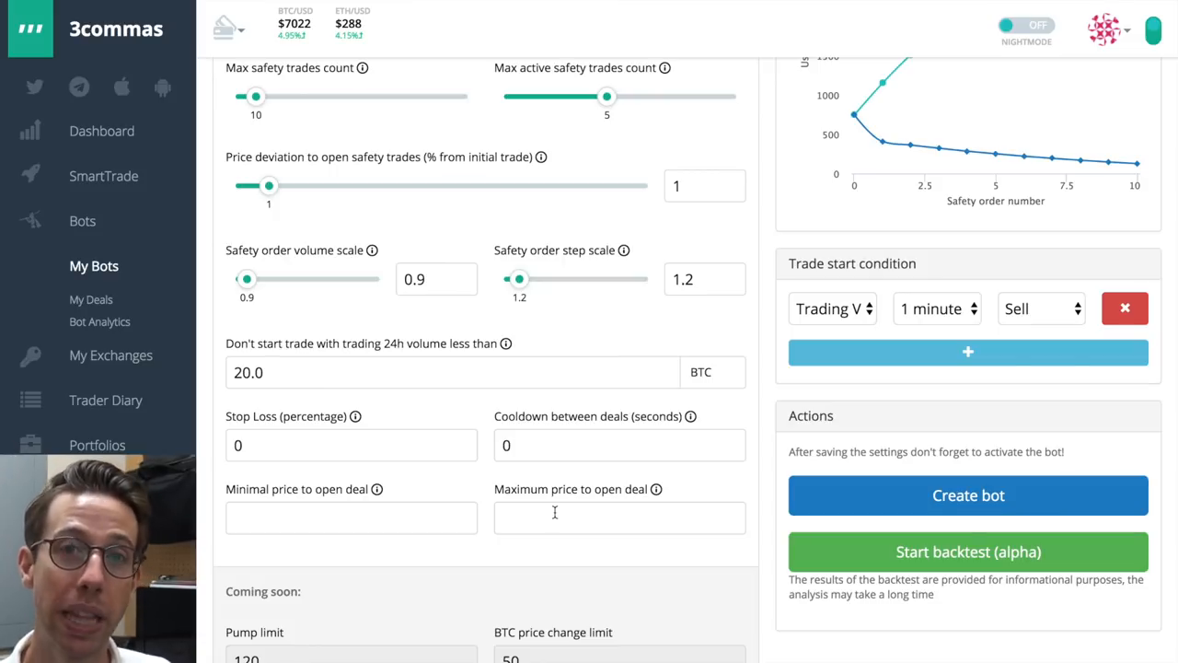
Enter 0.00000305 as the maximum price to open a deal
{"action": "left_click", "coordinate": [555, 512]}
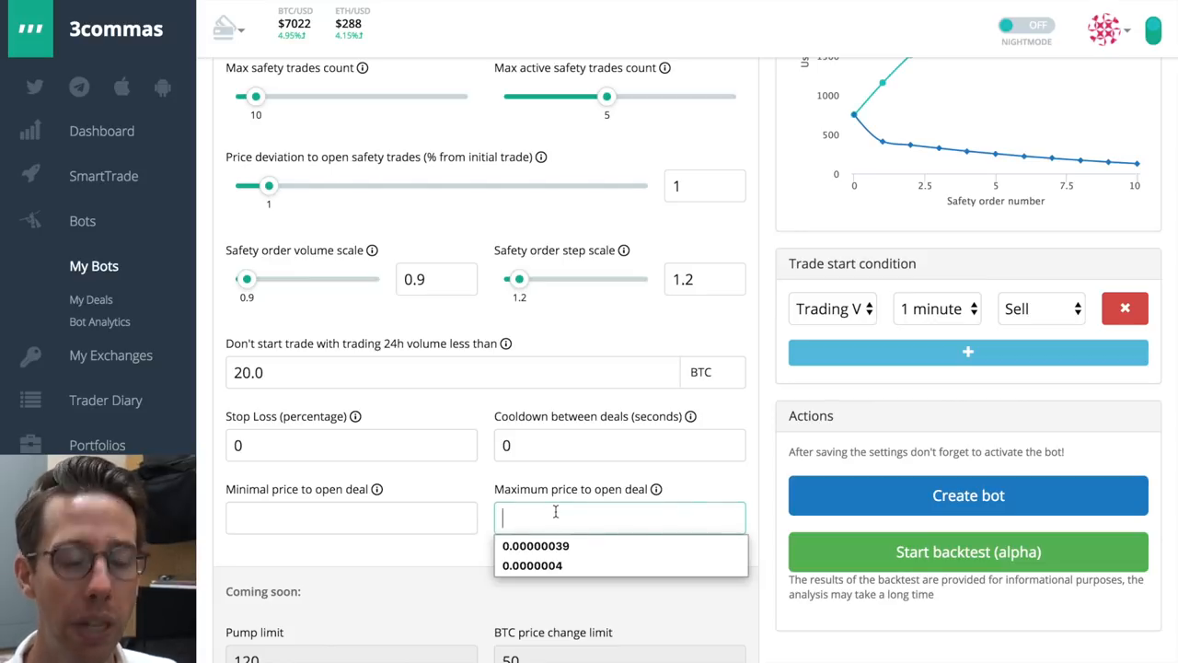
{"action": "type", "text": "0.0000"}
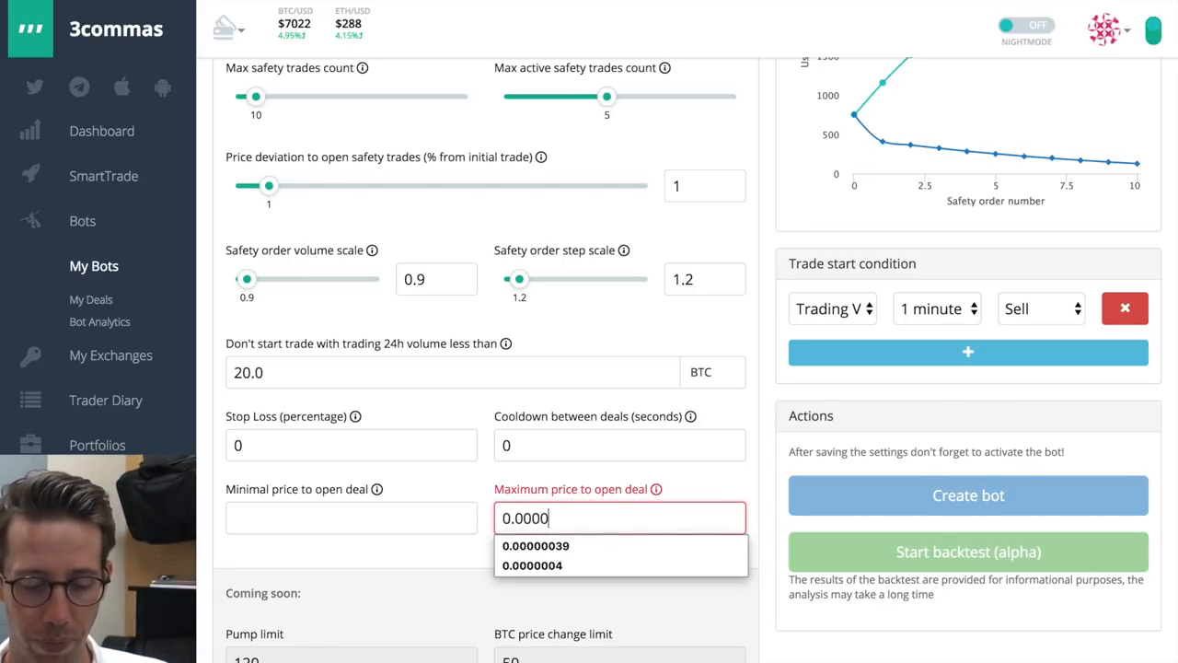
{"action": "type", "text": "0305"}
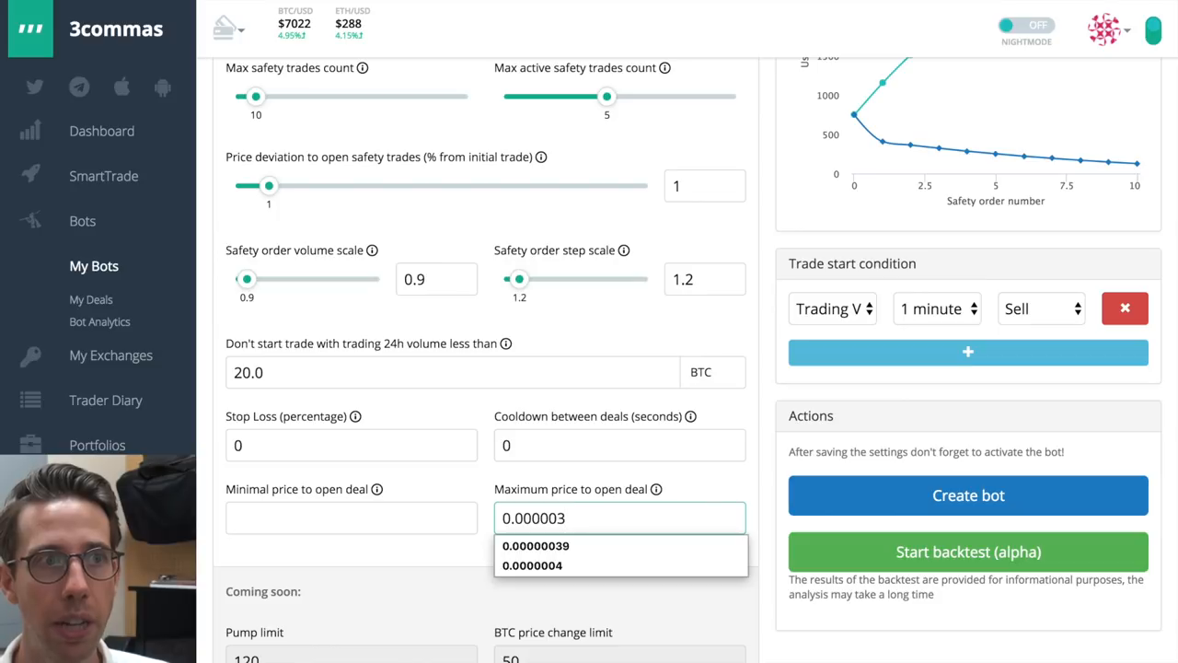
{"action": "left_click", "coordinate": [553, 478]}
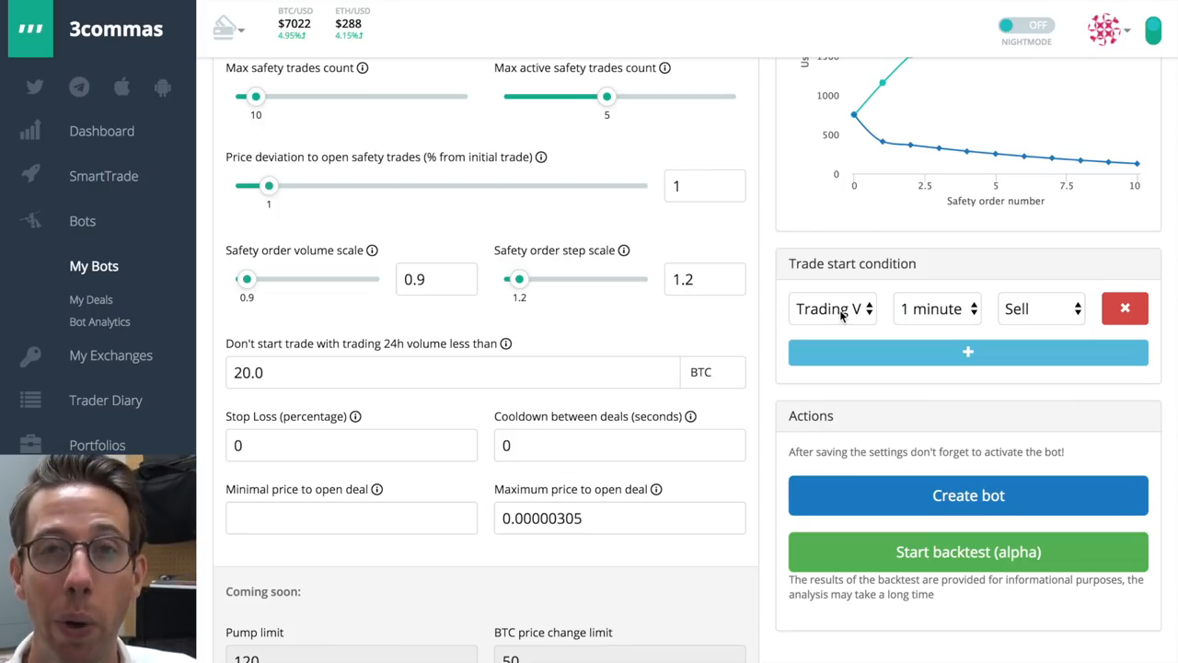
{"action": "left_click", "coordinate": [840, 314]}
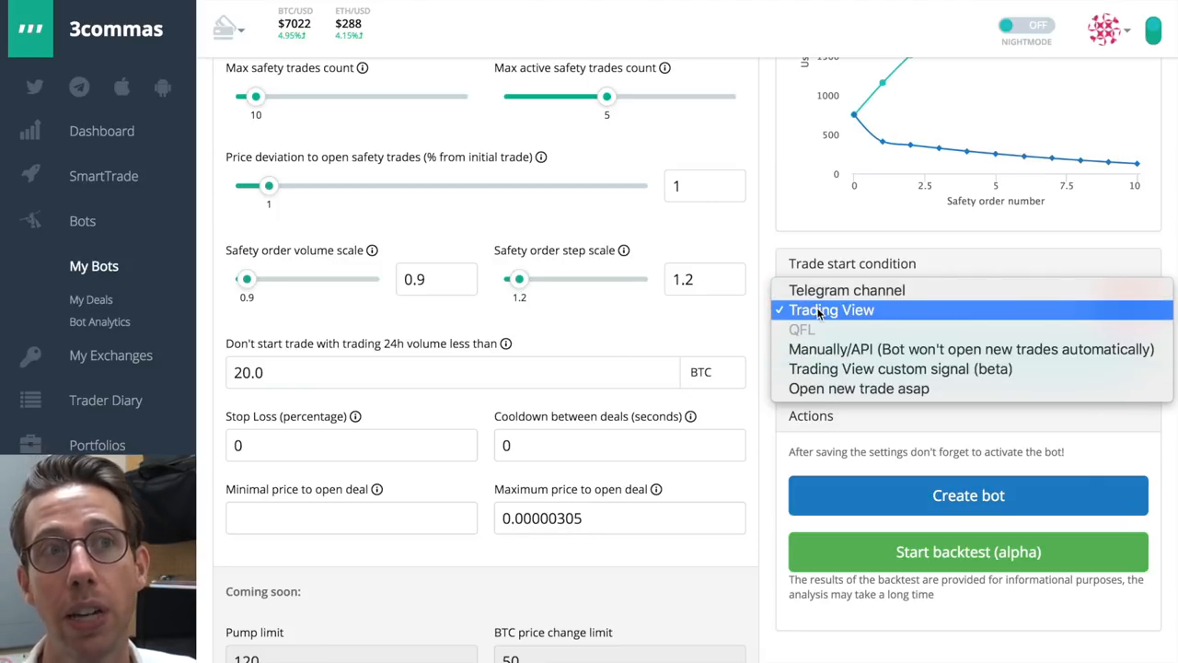
{"action": "left_click", "coordinate": [820, 313]}
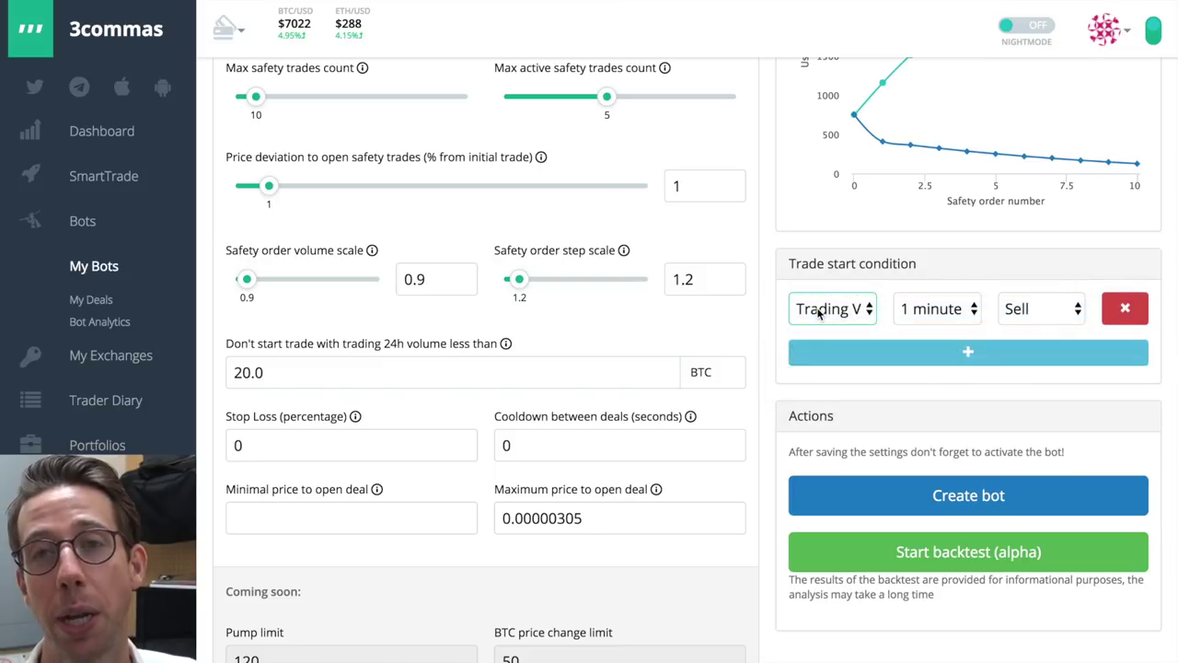
{"action": "left_click", "coordinate": [935, 310]}
{"action": "left_click", "coordinate": [937, 468]}
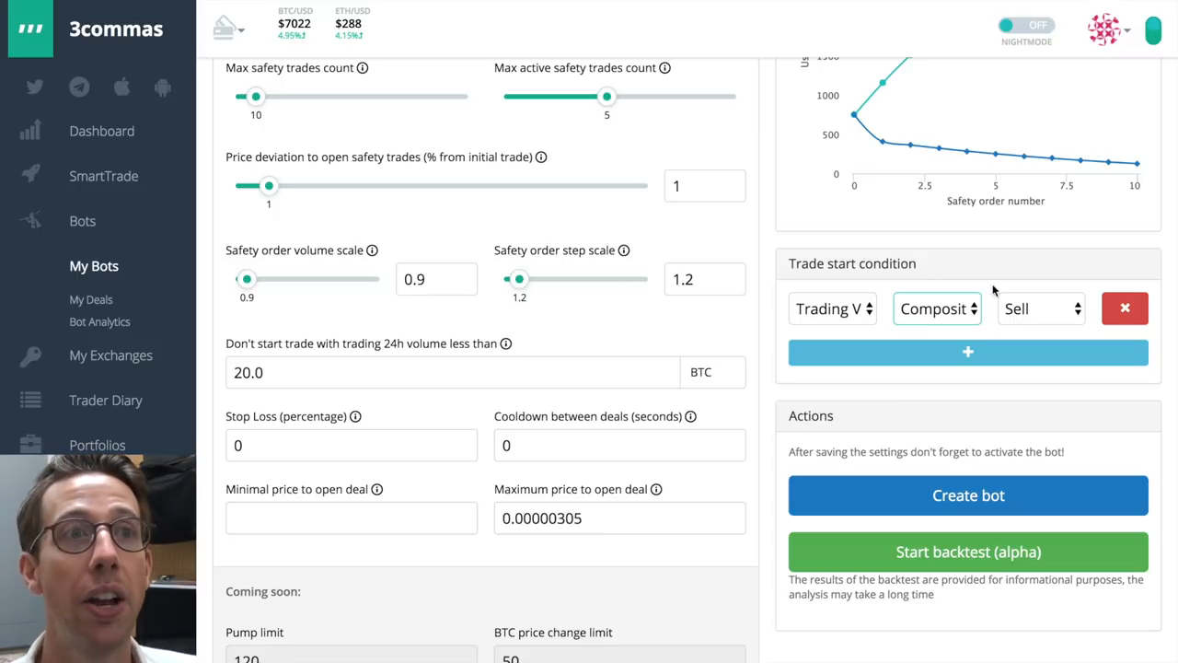
{"action": "left_click", "coordinate": [847, 313]}
{"action": "left_click", "coordinate": [863, 389]}
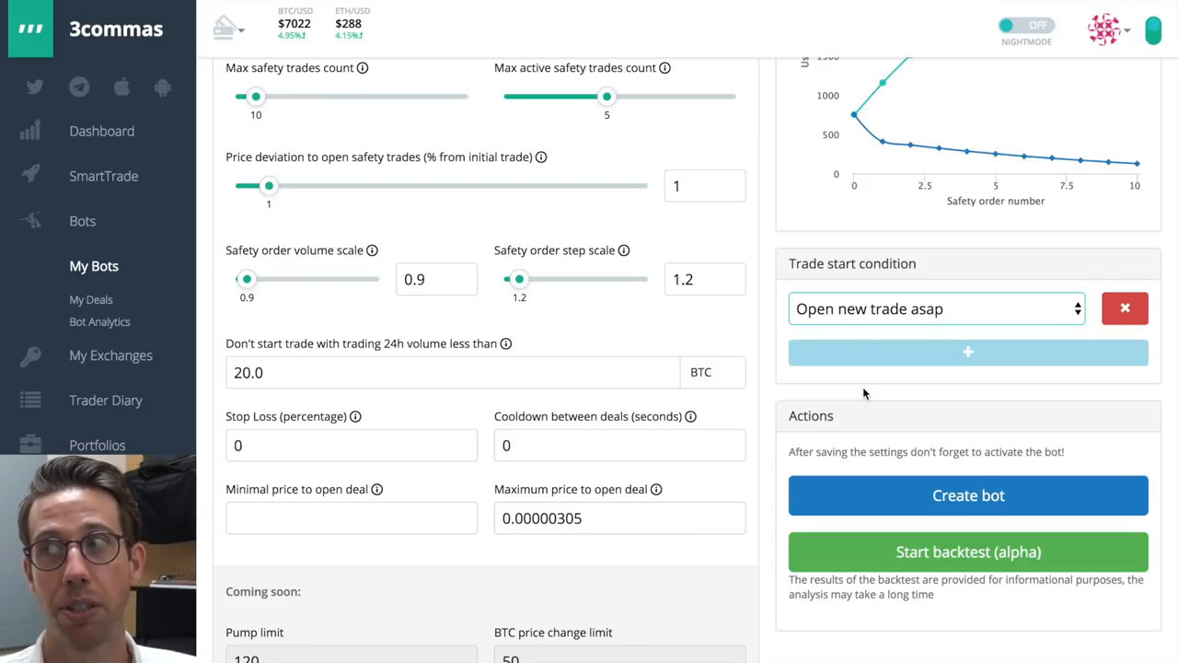
{"action": "left_click", "coordinate": [842, 315]}
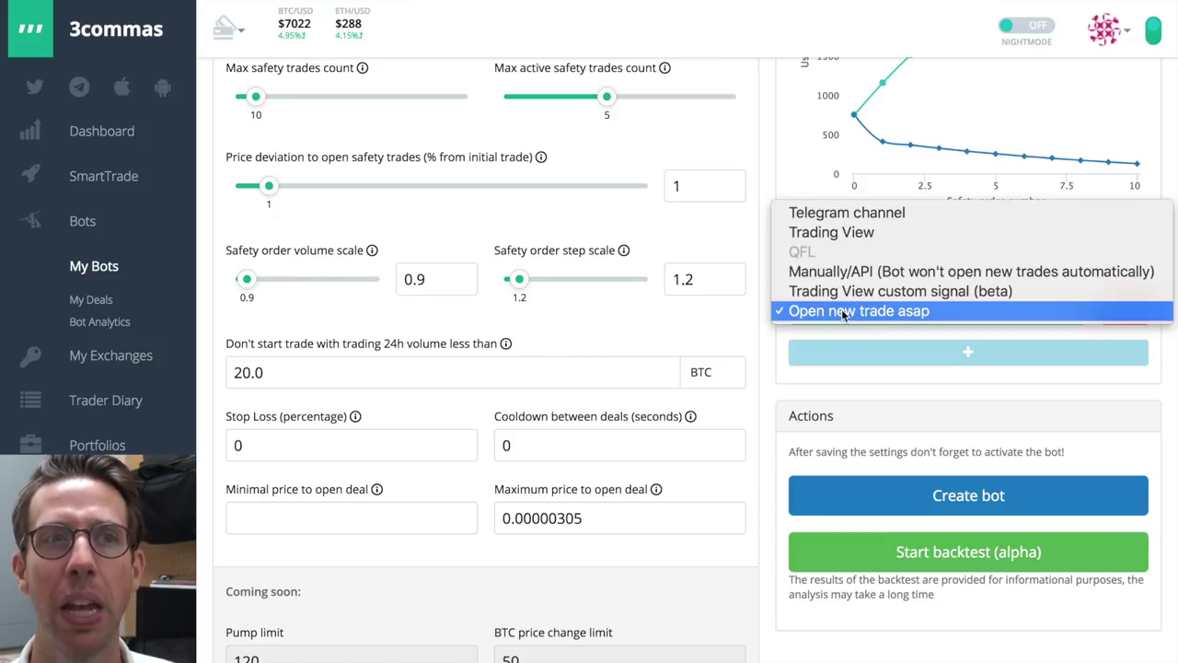
{"action": "left_click", "coordinate": [852, 236]}
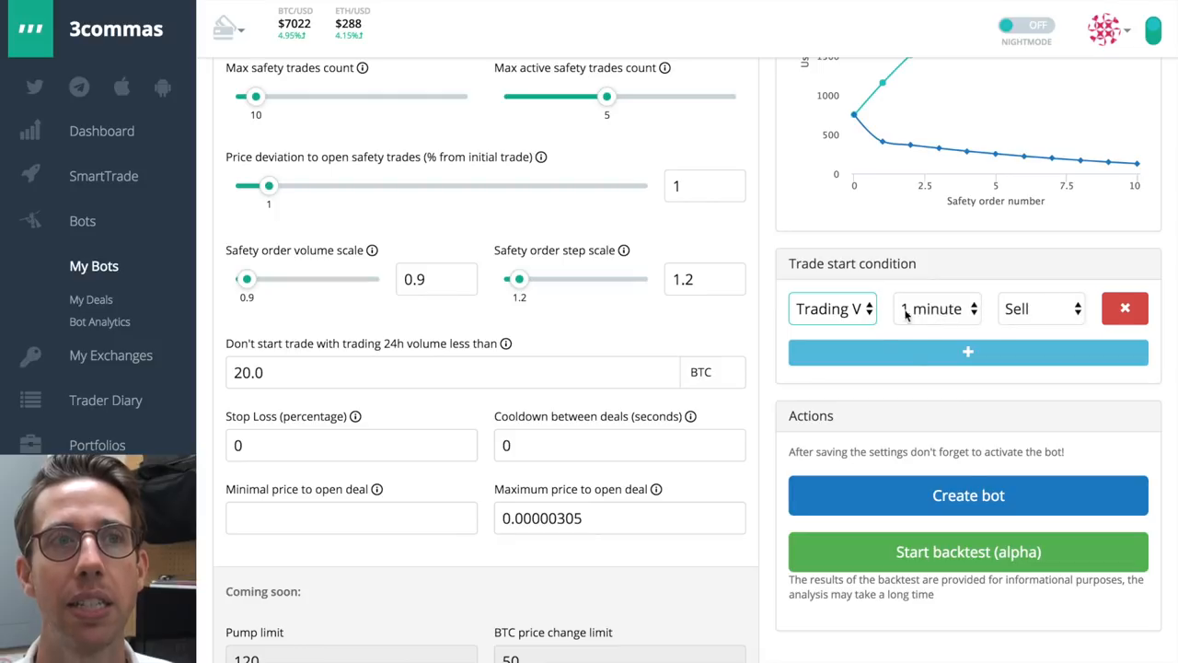
{"action": "left_click", "coordinate": [930, 308]}
{"action": "left_click", "coordinate": [938, 468]}
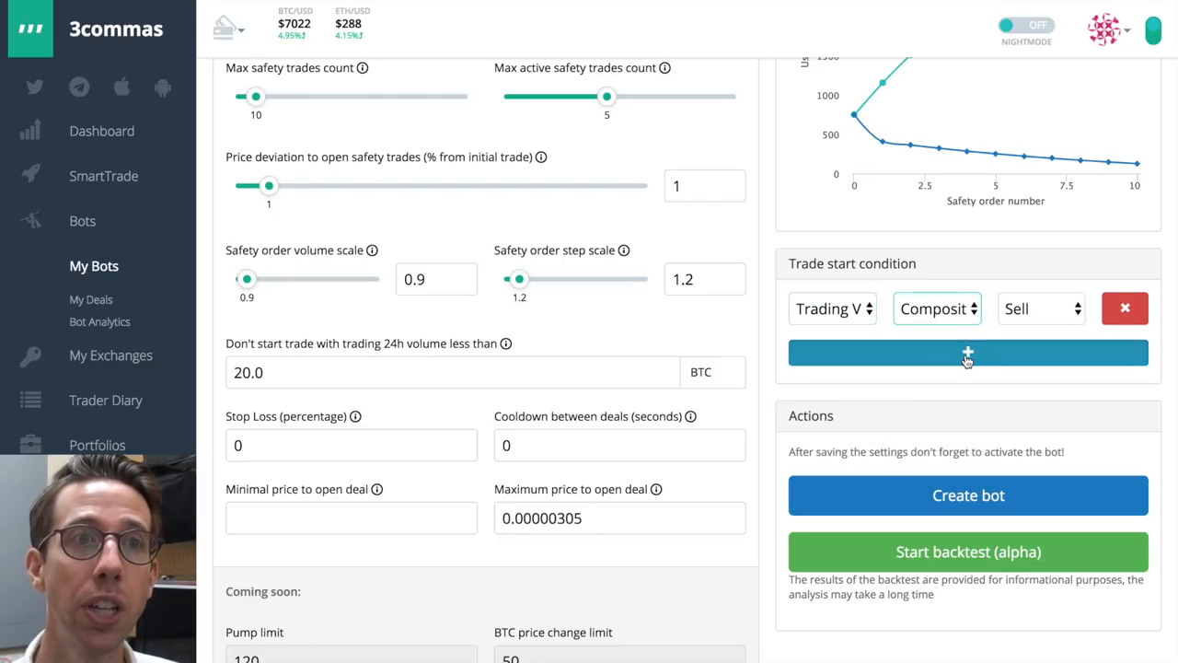
{"action": "left_click", "coordinate": [968, 353]}
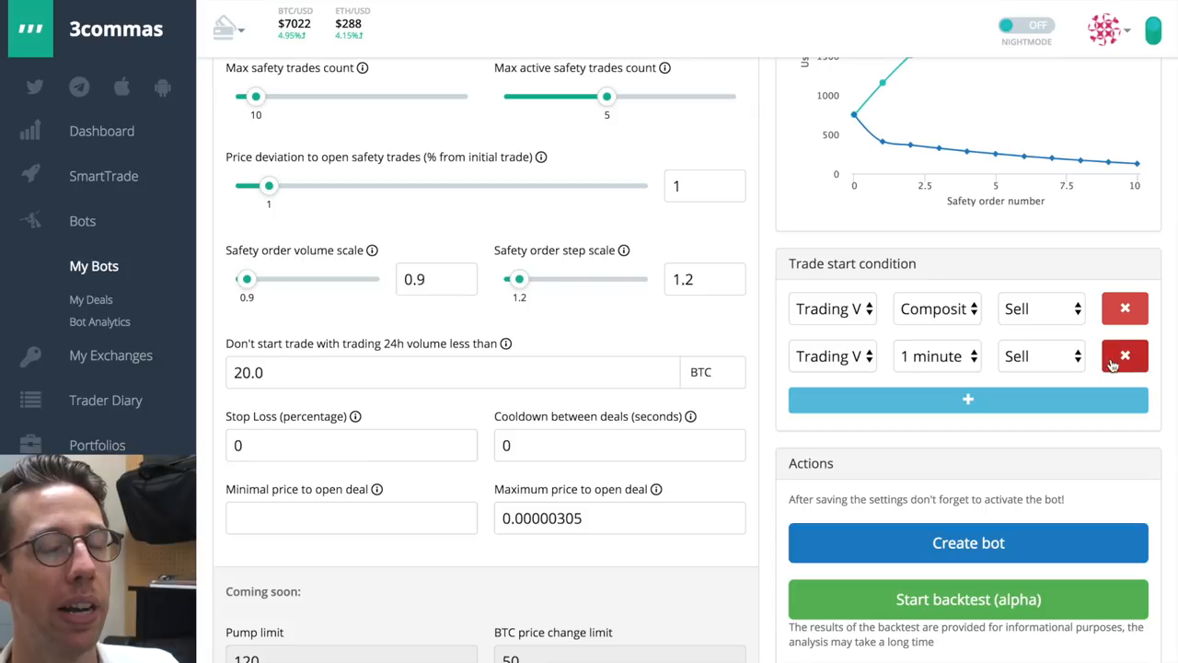
{"action": "left_click", "coordinate": [938, 308]}
{"action": "left_click", "coordinate": [933, 173]}
{"action": "left_click", "coordinate": [937, 356]}
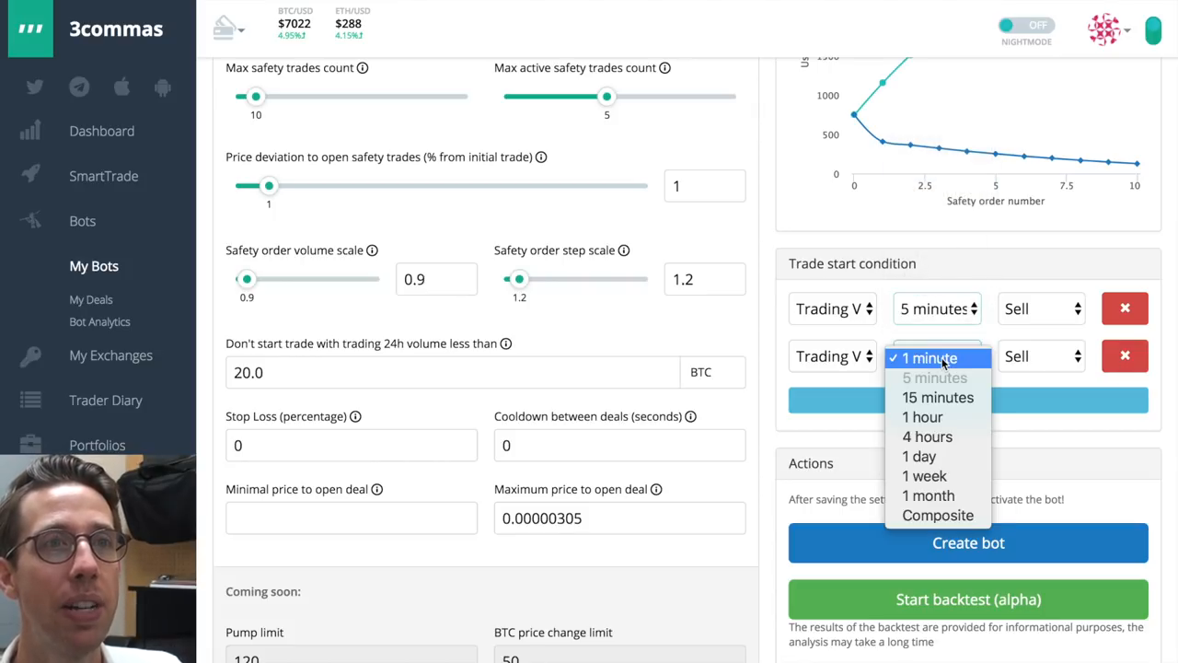
{"action": "left_click", "coordinate": [1013, 308]}
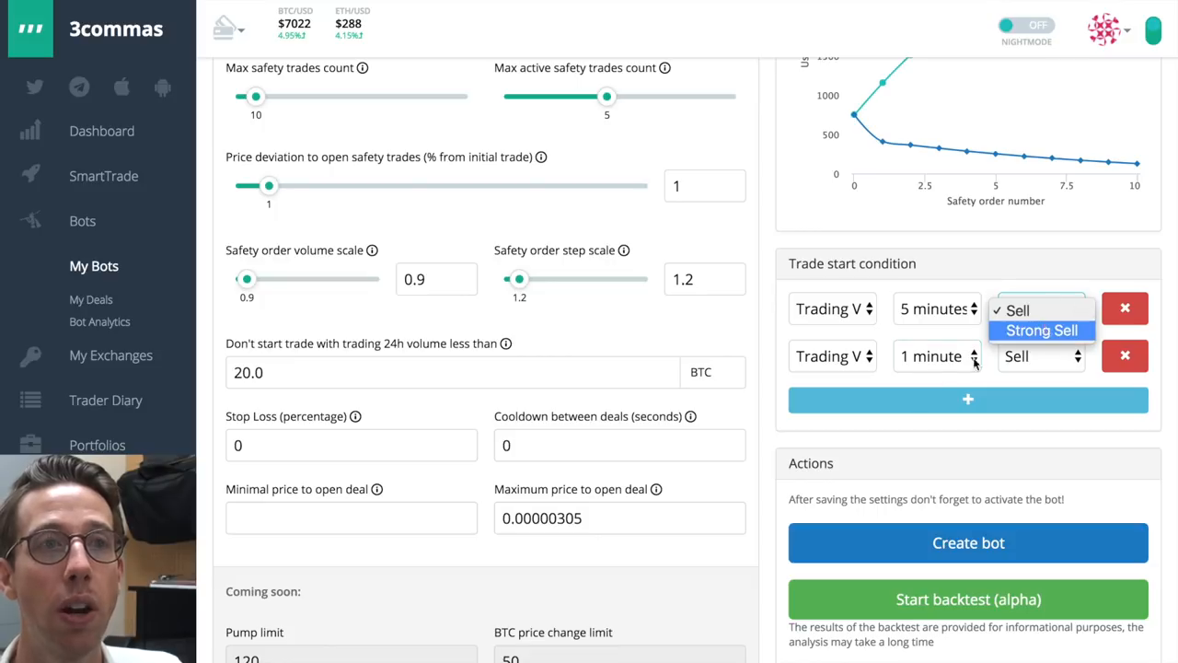
{"action": "left_click", "coordinate": [1039, 331]}
{"action": "left_click", "coordinate": [937, 356]}
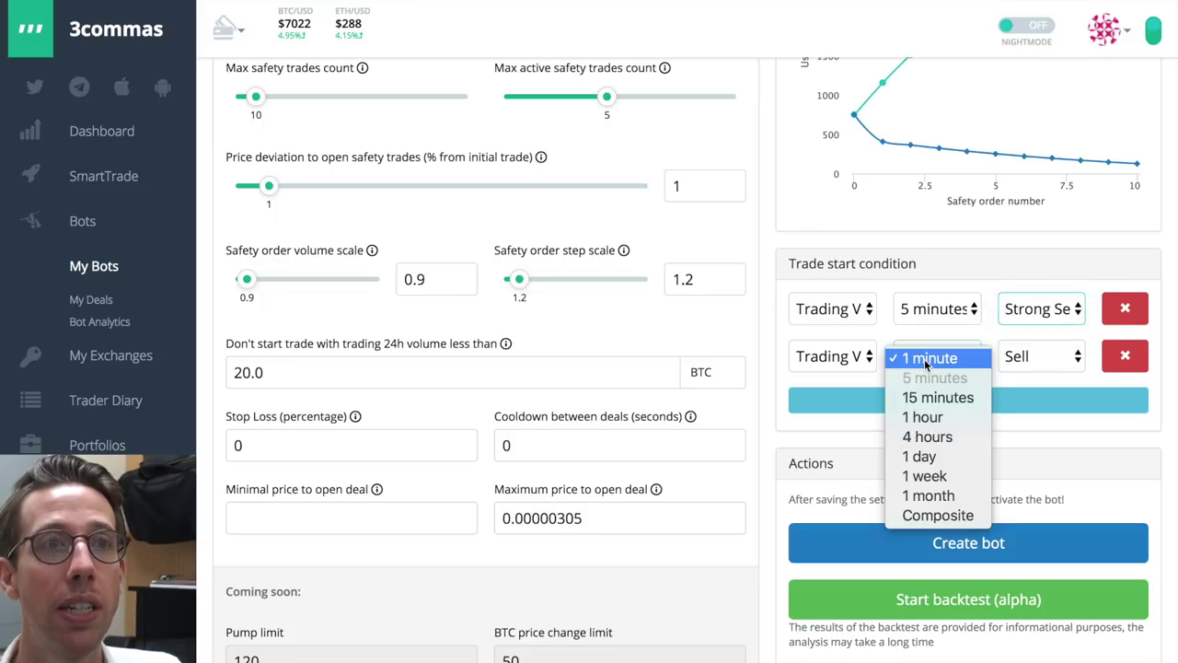
{"action": "left_click", "coordinate": [924, 417]}
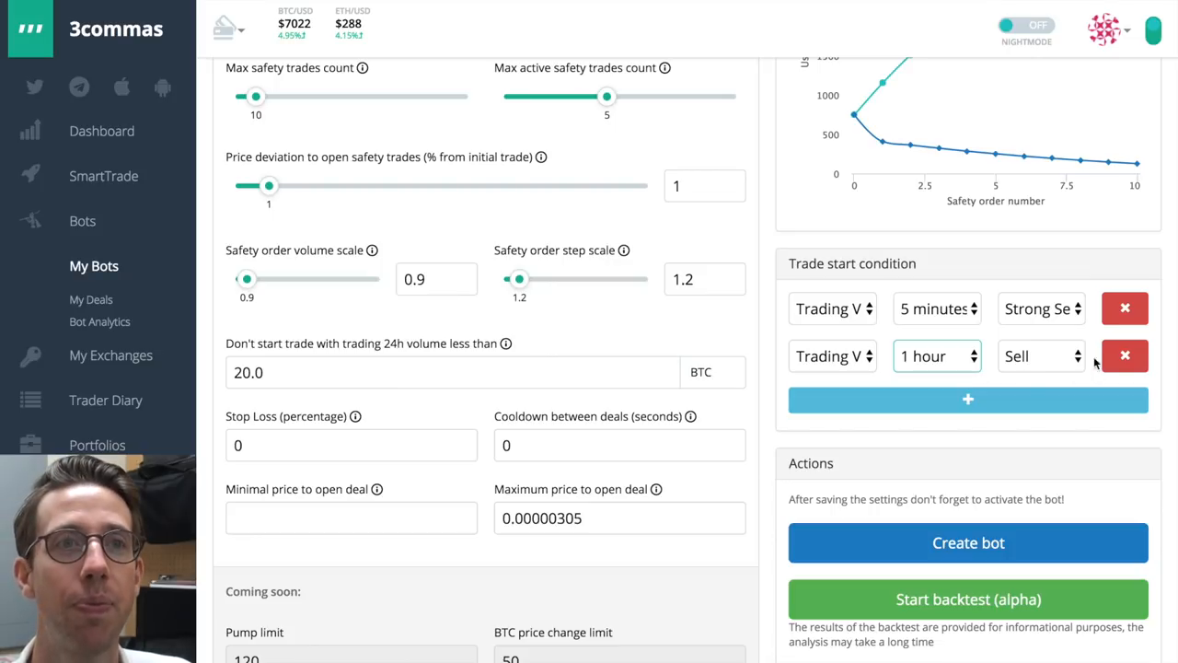
{"action": "left_click", "coordinate": [1125, 357]}
{"action": "left_click", "coordinate": [938, 309]}
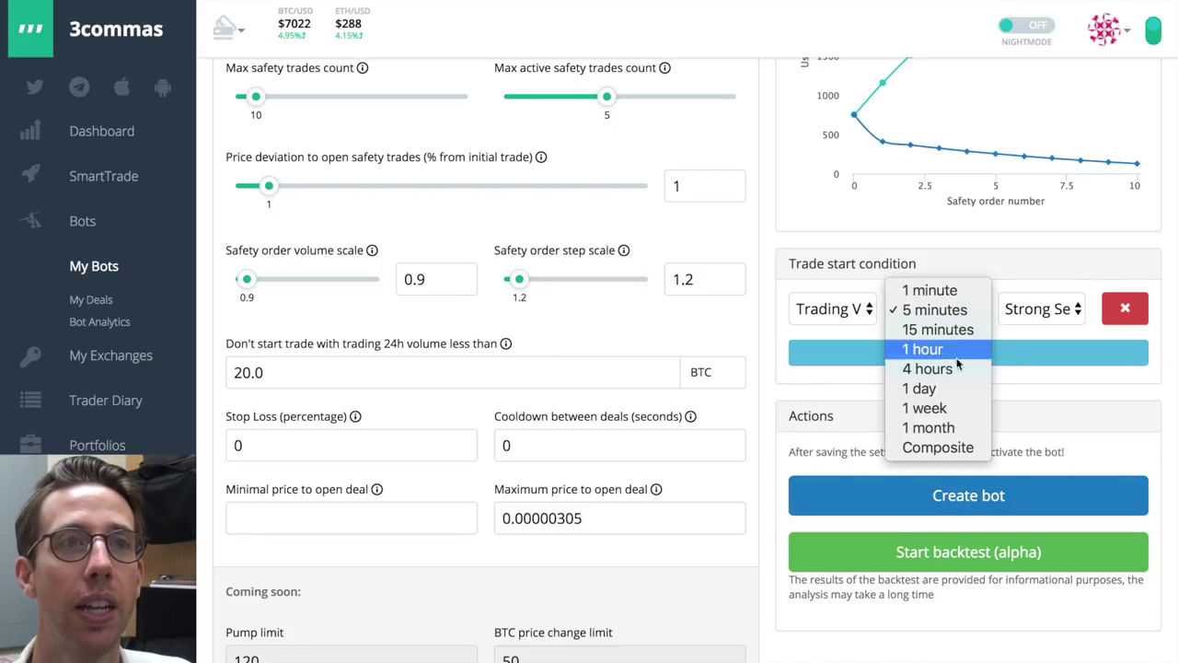
{"action": "left_click", "coordinate": [953, 451]}
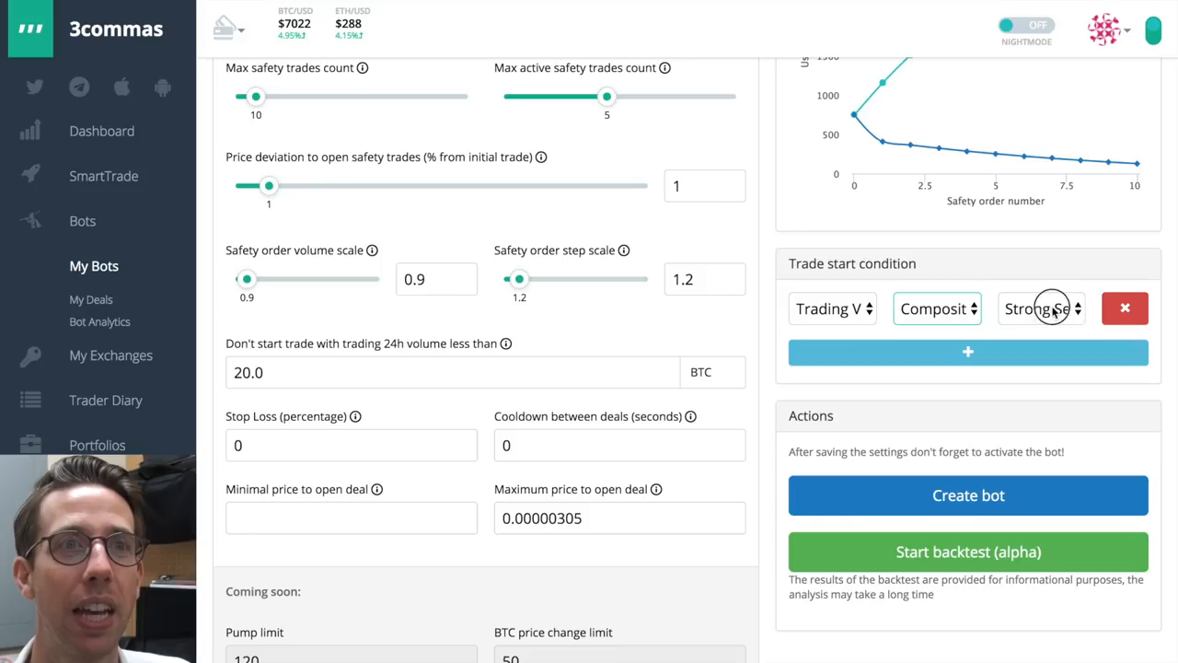
{"action": "left_click", "coordinate": [1043, 309]}
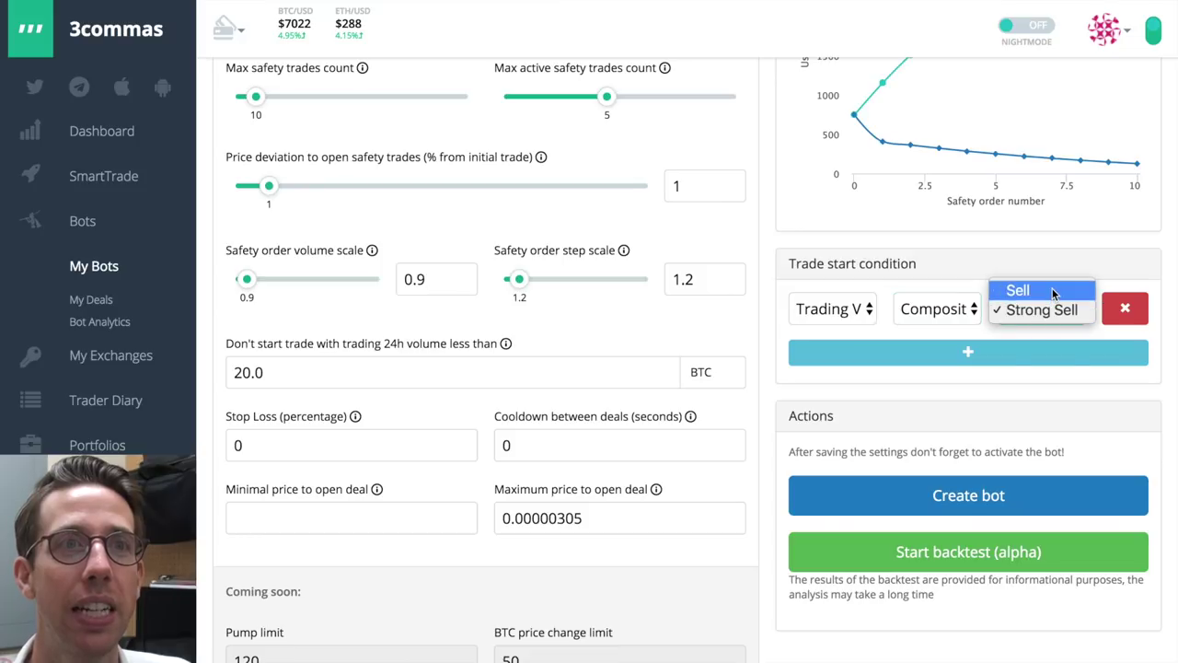
{"action": "left_click", "coordinate": [965, 500]}
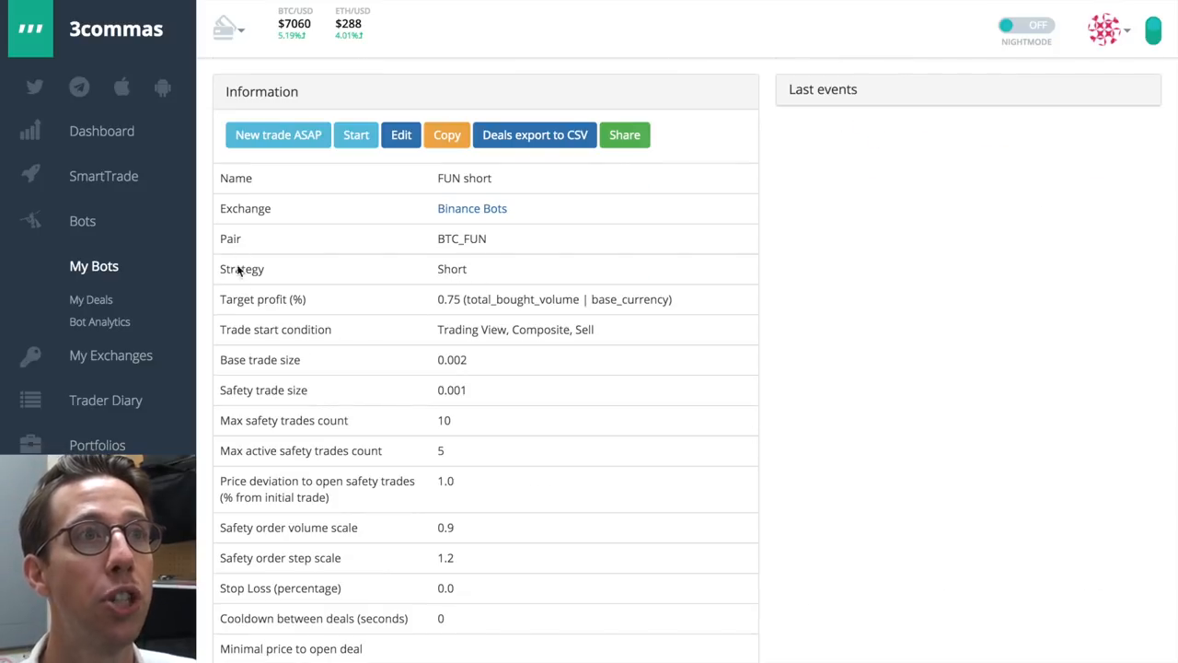
{"action": "scroll", "coordinate": [410, 353], "scroll_direction": "down", "scroll_amount": 2}
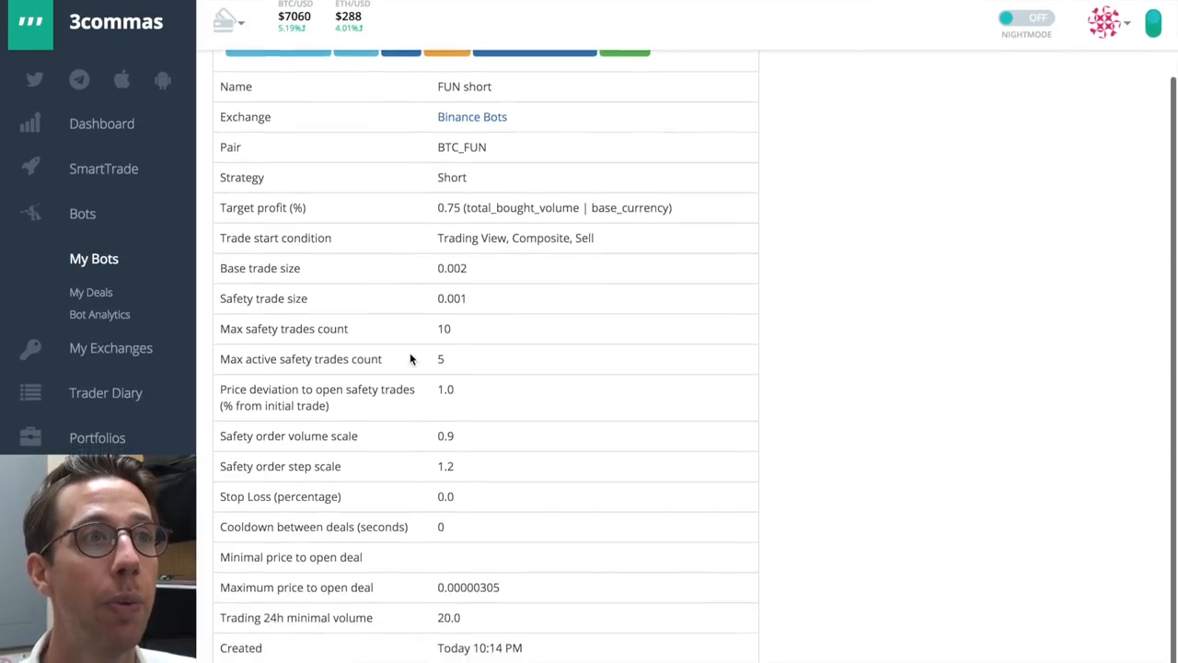
{"action": "scroll", "coordinate": [409, 353], "scroll_direction": "up", "scroll_amount": 2}
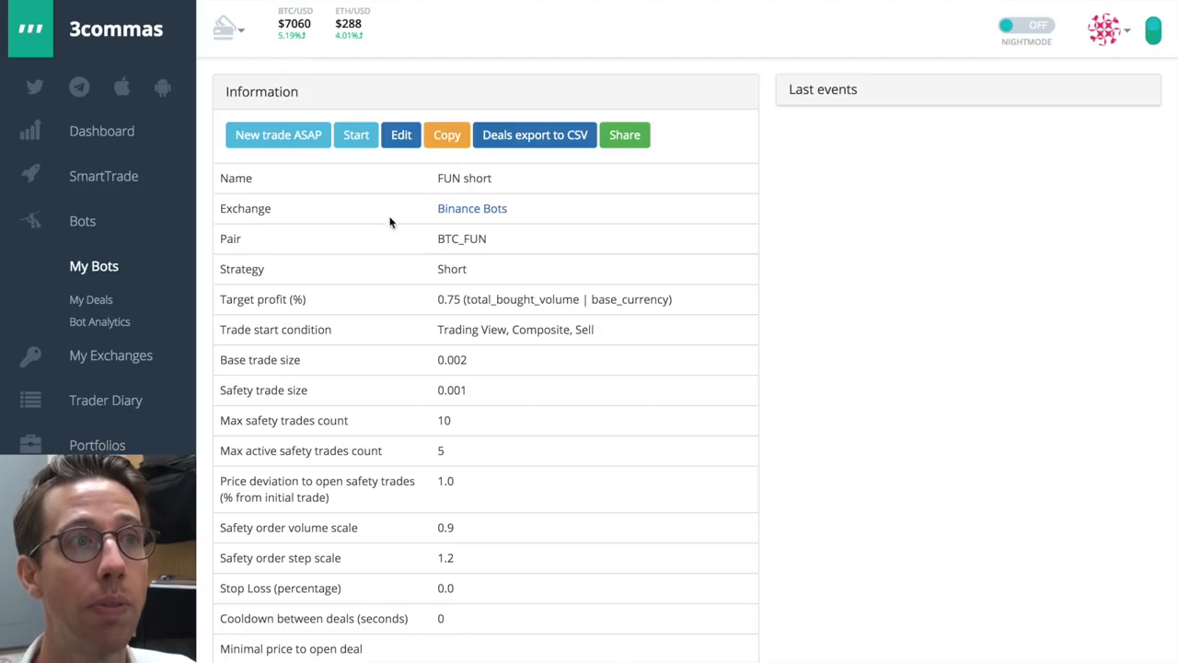
{"action": "scroll", "coordinate": [387, 640], "scroll_direction": "down", "scroll_amount": 1}
{"action": "scroll", "coordinate": [386, 640], "scroll_direction": "up", "scroll_amount": 1}
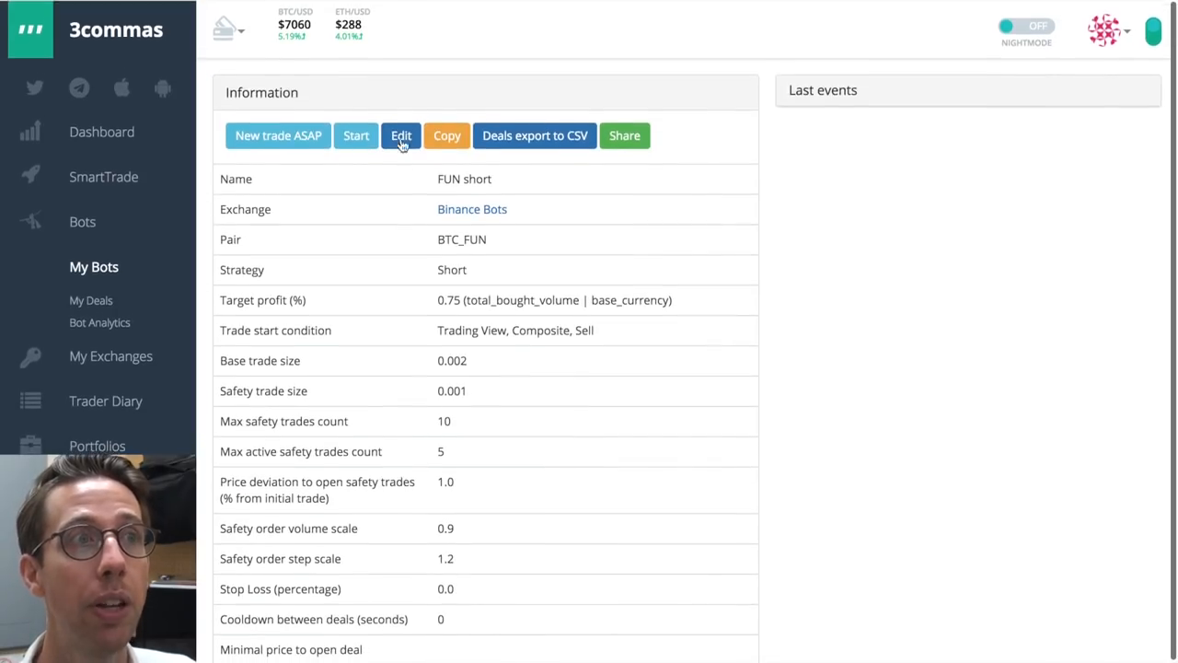
Create the FUN short bot and request Start, bringing up the Start Bot prompt
{"action": "left_click", "coordinate": [401, 138]}
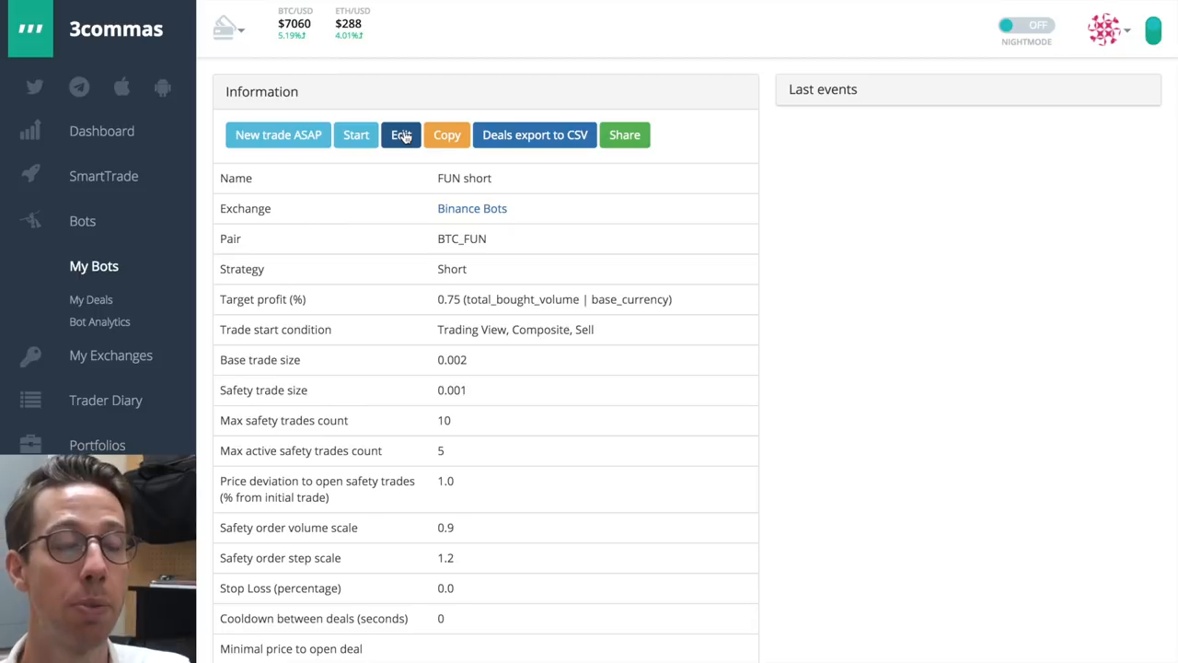
{"action": "left_click", "coordinate": [356, 139]}
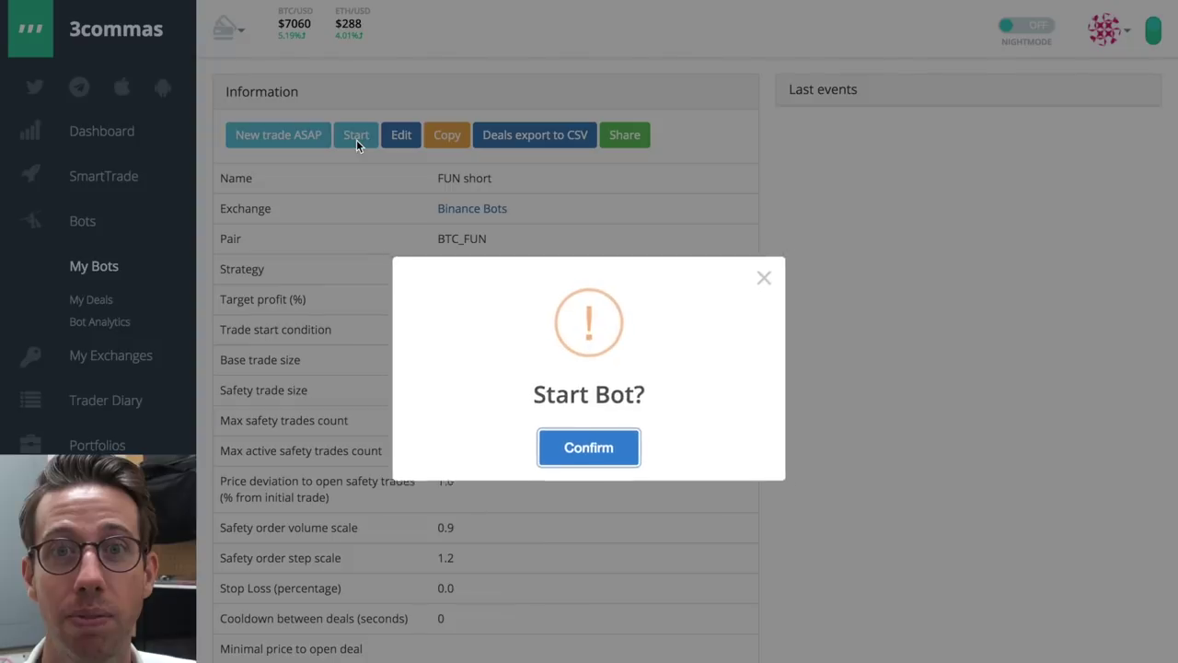
Confirm the 'Start Bot?' prompt so the FUN short bot turns on
{"action": "left_click", "coordinate": [550, 448]}
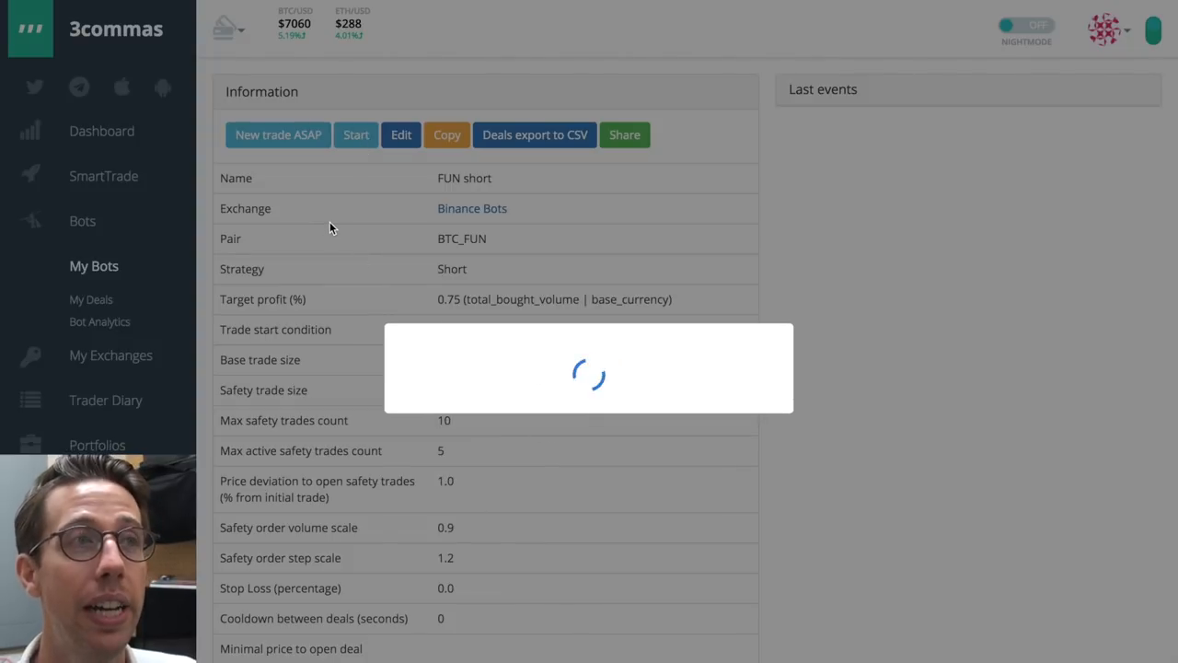